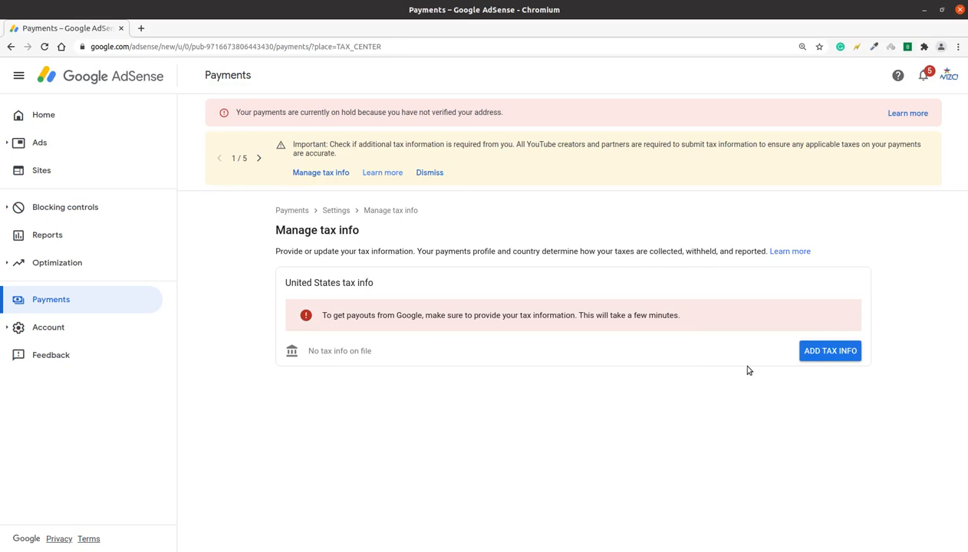
# Start adding United States tax info with Individual as the account type, zooming the page in
pyautogui.click(830, 351)
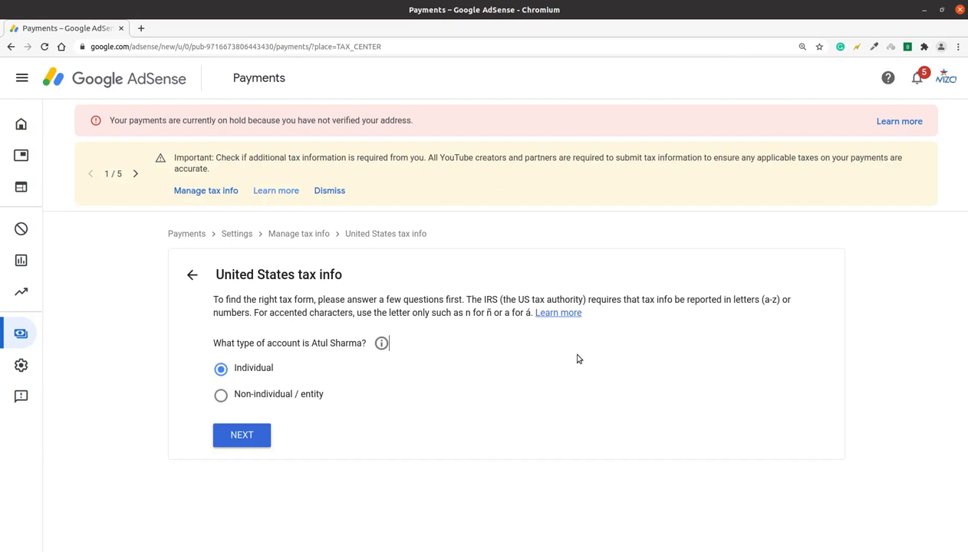
pyautogui.hotkey('ctrl', '+')
pyautogui.hotkey('ctrl', '+')
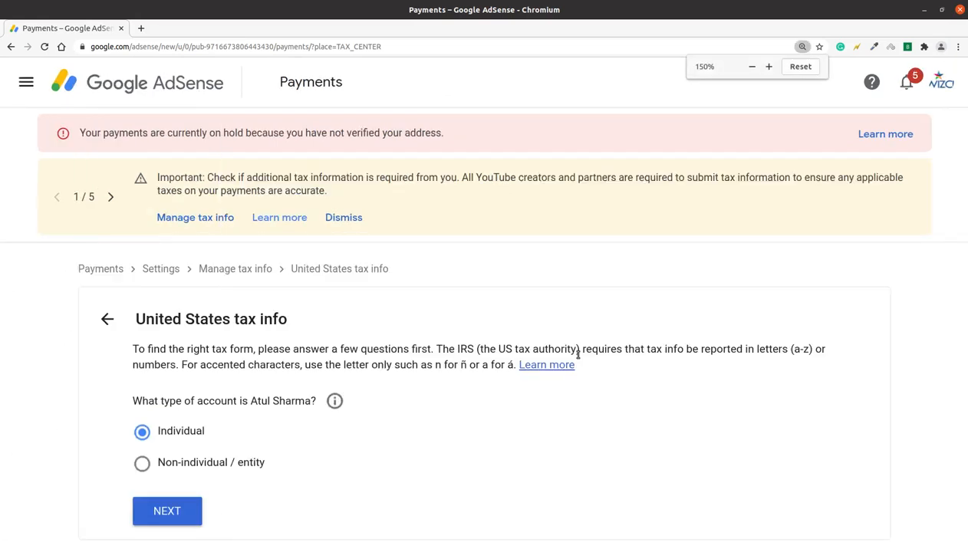
pyautogui.click(927, 365)
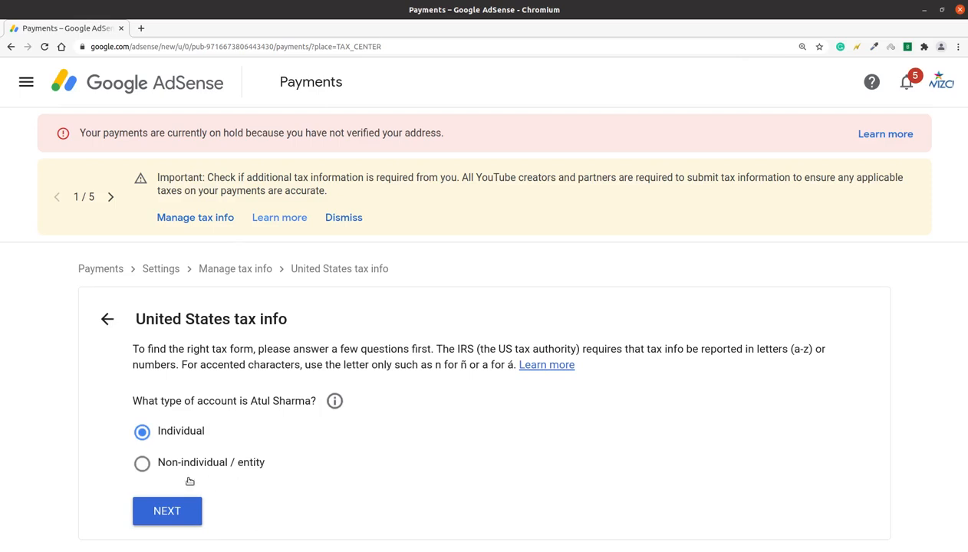
# Answer No to being a US citizen or resident and continue to the W-8 form choice
pyautogui.click(155, 511)
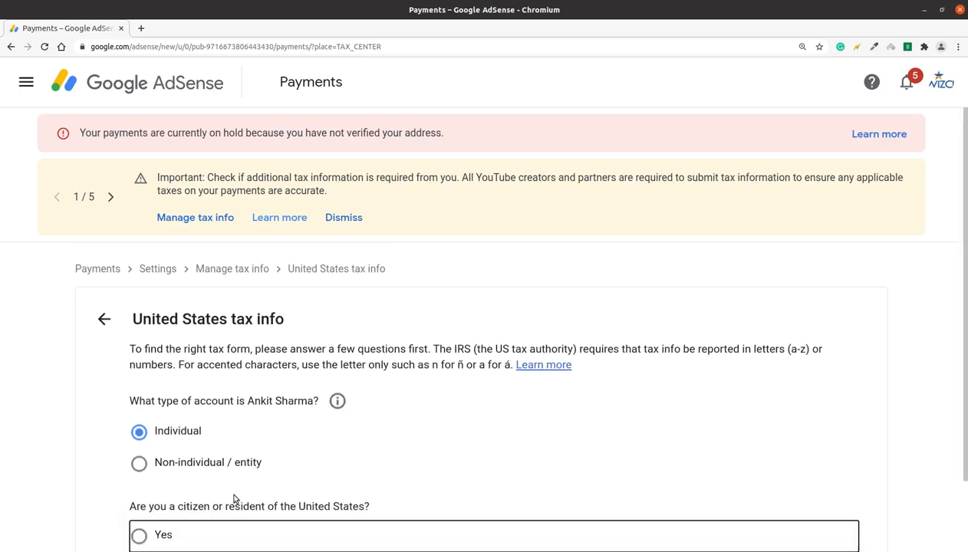
pyautogui.scroll(-1, 798, 347)
pyautogui.moveTo(966, 333); pyautogui.dragTo(966, 364)
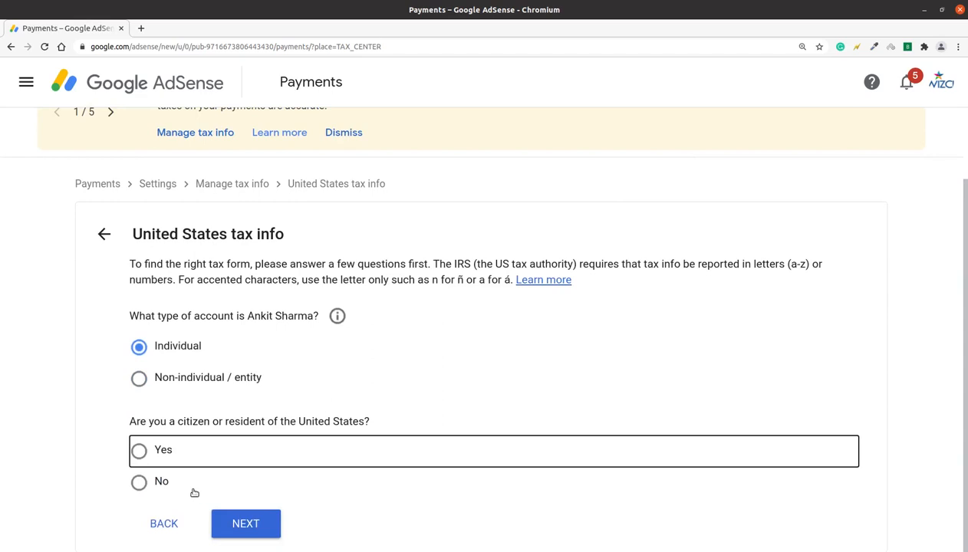
pyautogui.click(153, 484)
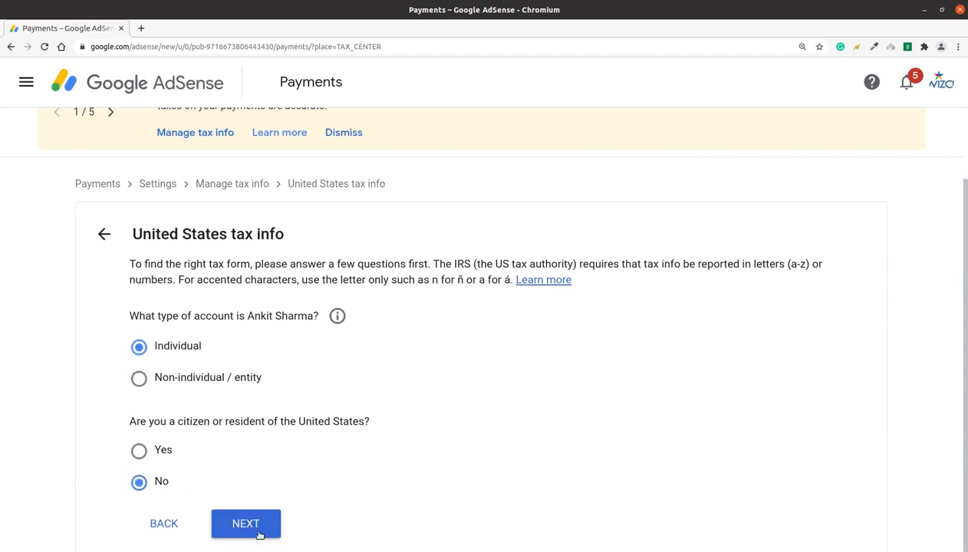
pyautogui.hotkey('ctrl', '-')
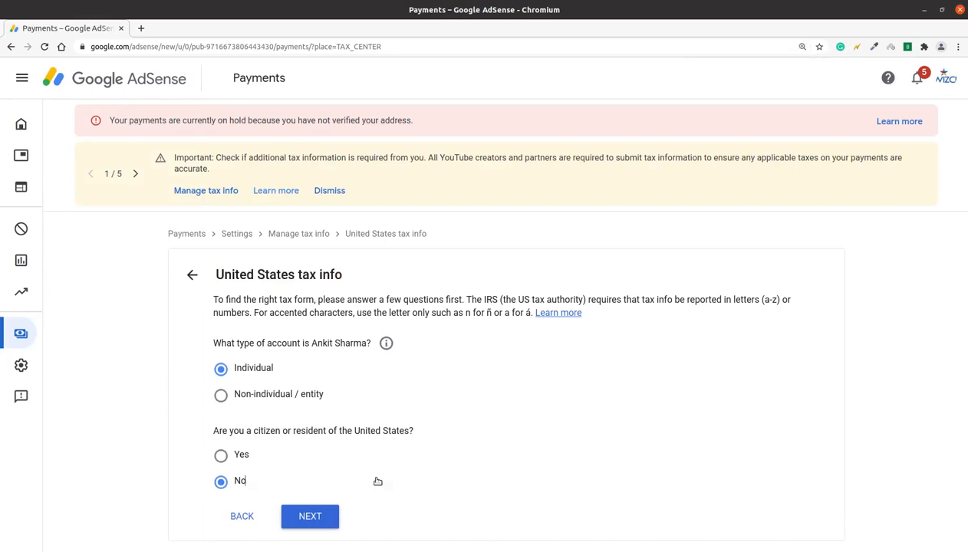
pyautogui.click(310, 517)
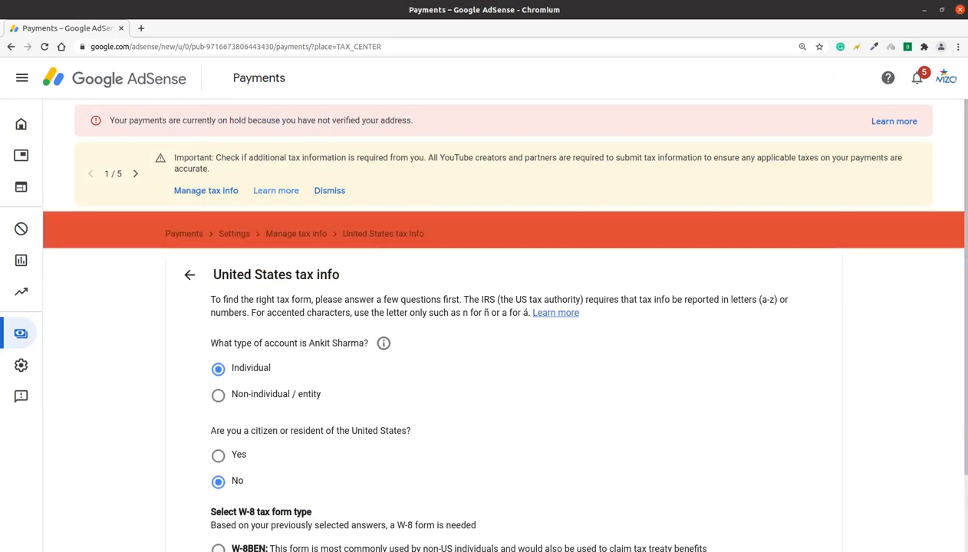
# Choose W-8BEN as the tax form type after checking its description, and start the form
pyautogui.scroll(-2, 498, 321)
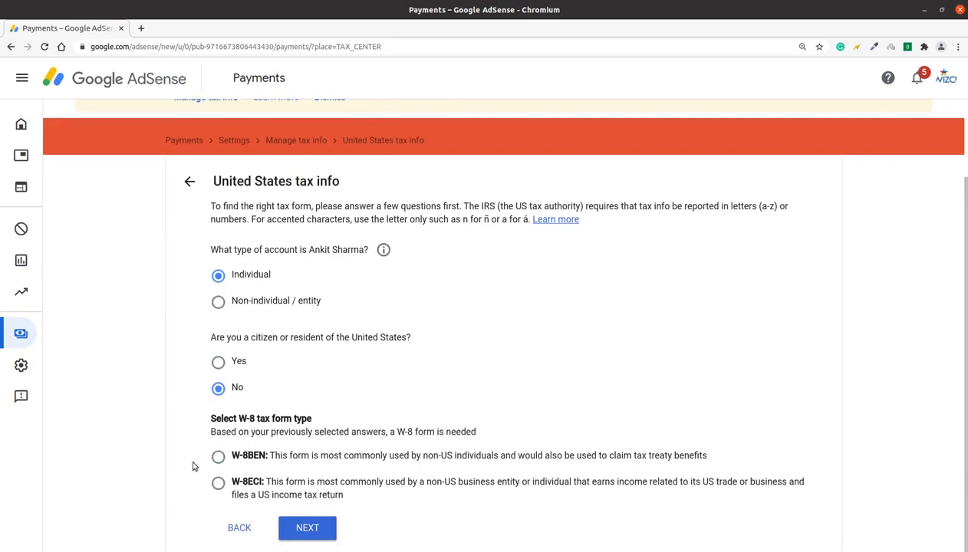
pyautogui.moveTo(138, 453); pyautogui.dragTo(606, 458)
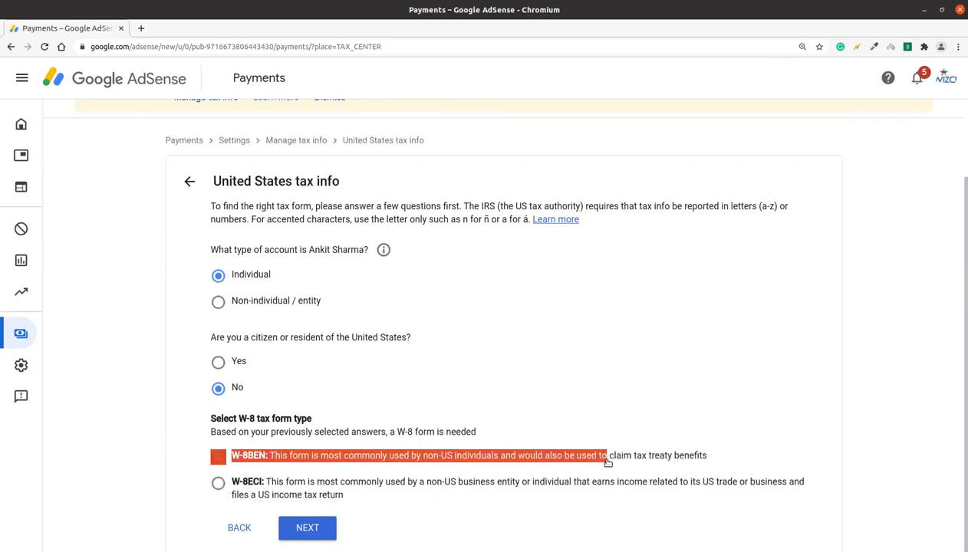
pyautogui.click(611, 383)
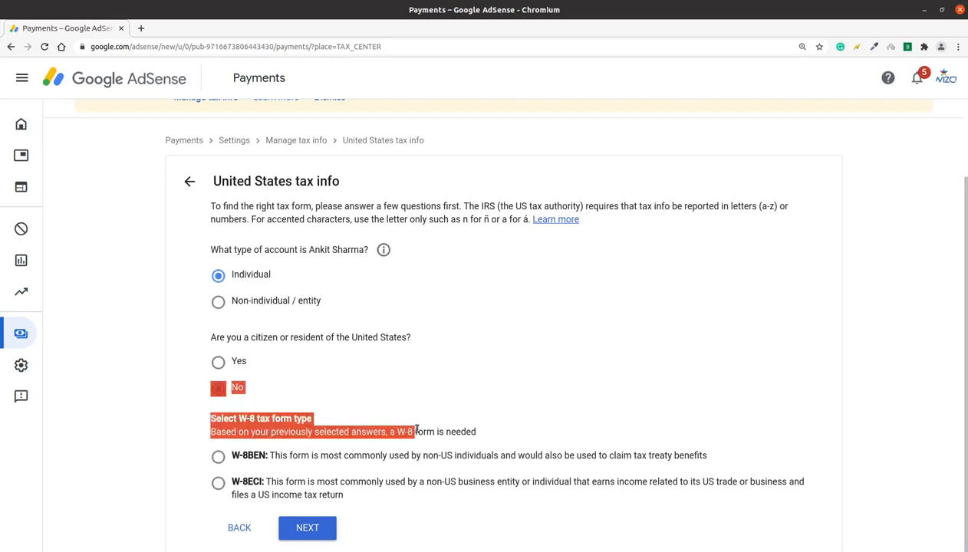
pyautogui.click(220, 458)
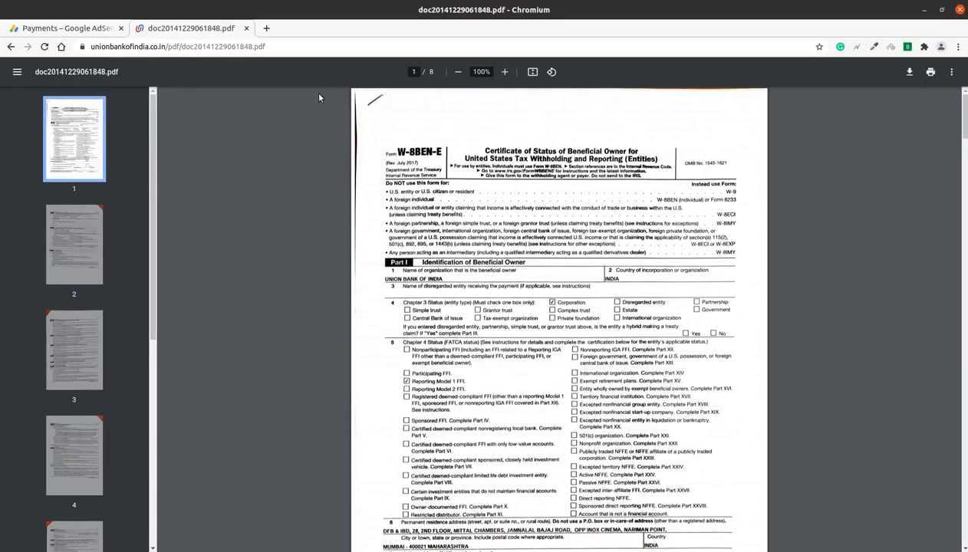
pyautogui.click(78, 27)
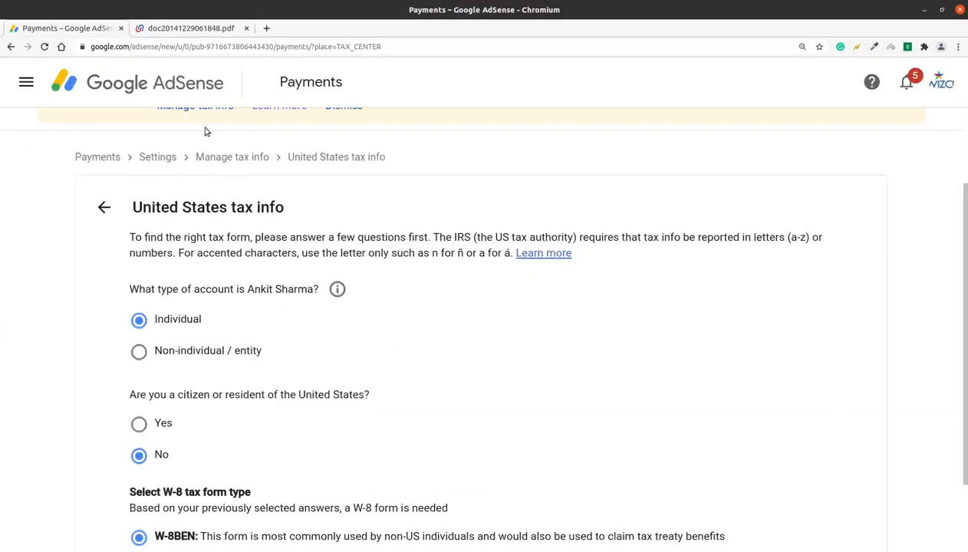
pyautogui.scroll(-2, 433, 461)
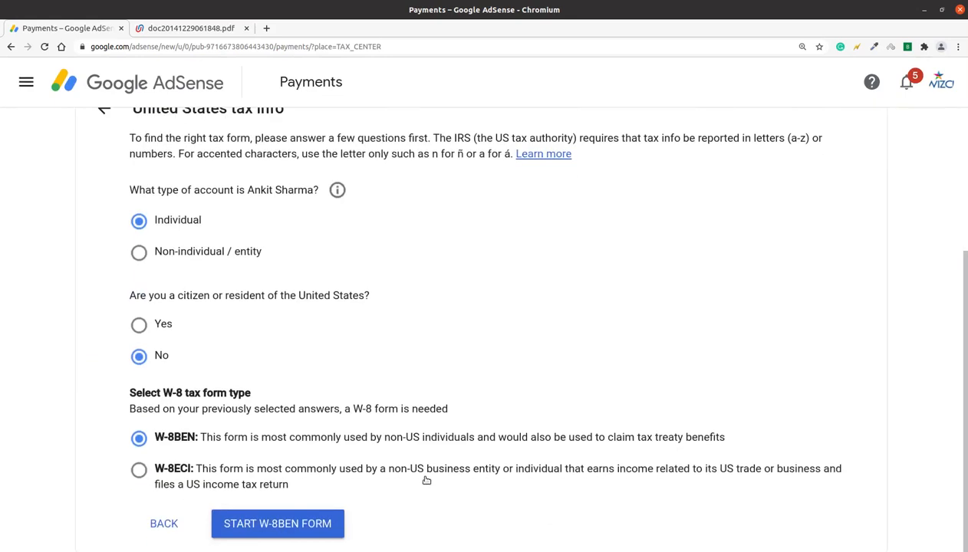
pyautogui.click(306, 521)
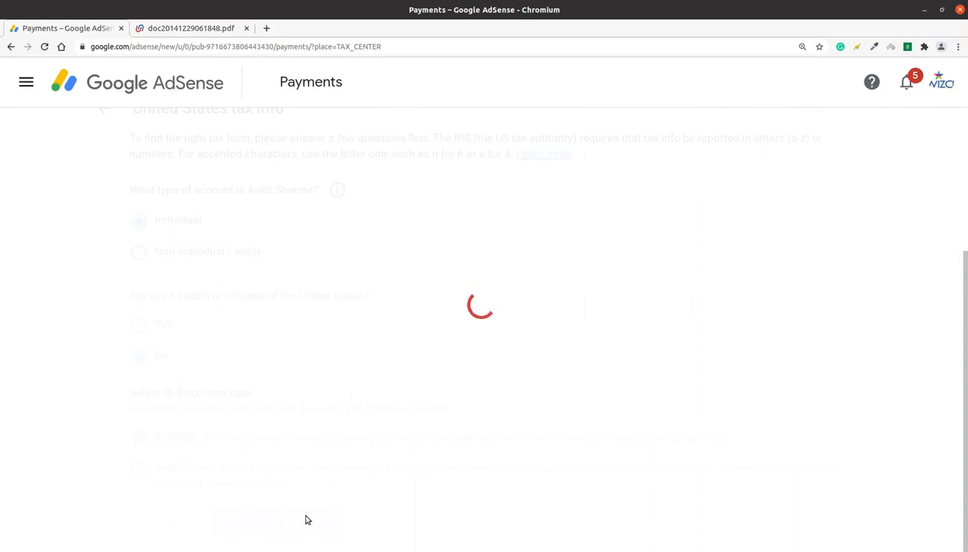
# Read the explanation of DBA names in its info dialog, then dismiss it
pyautogui.moveTo(966, 244); pyautogui.dragTo(964, 314)
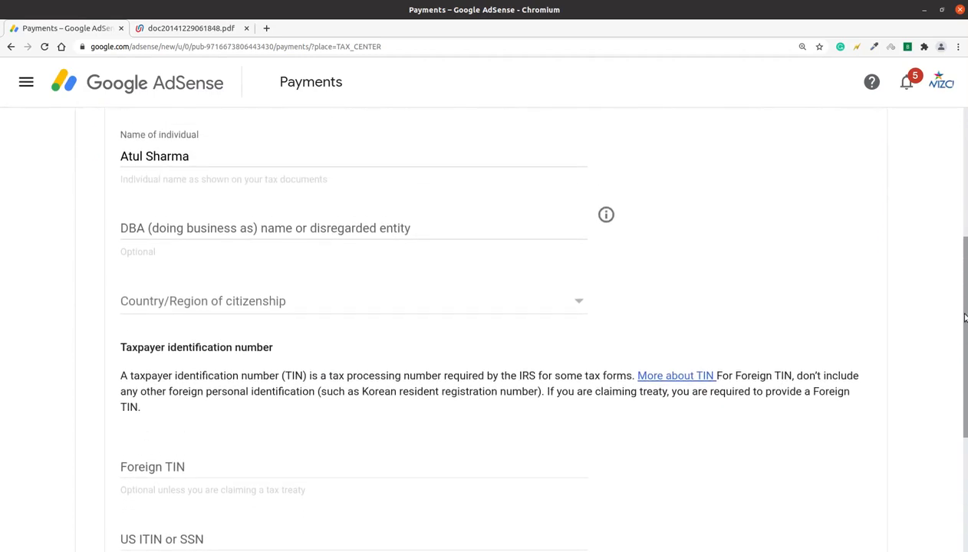
pyautogui.scroll(-2, 952, 314)
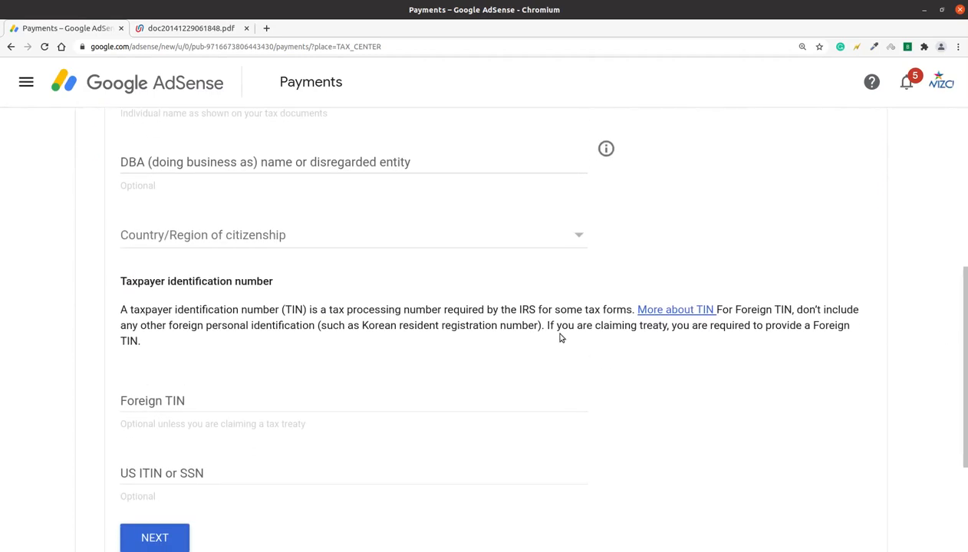
pyautogui.scroll(6, 955, 307)
pyautogui.scroll(-3, 133, 504)
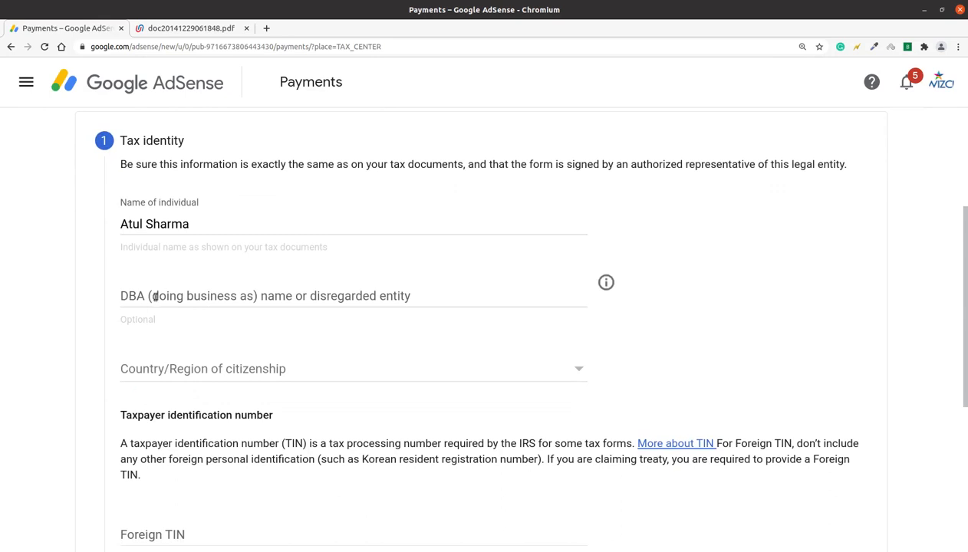
pyautogui.click(607, 283)
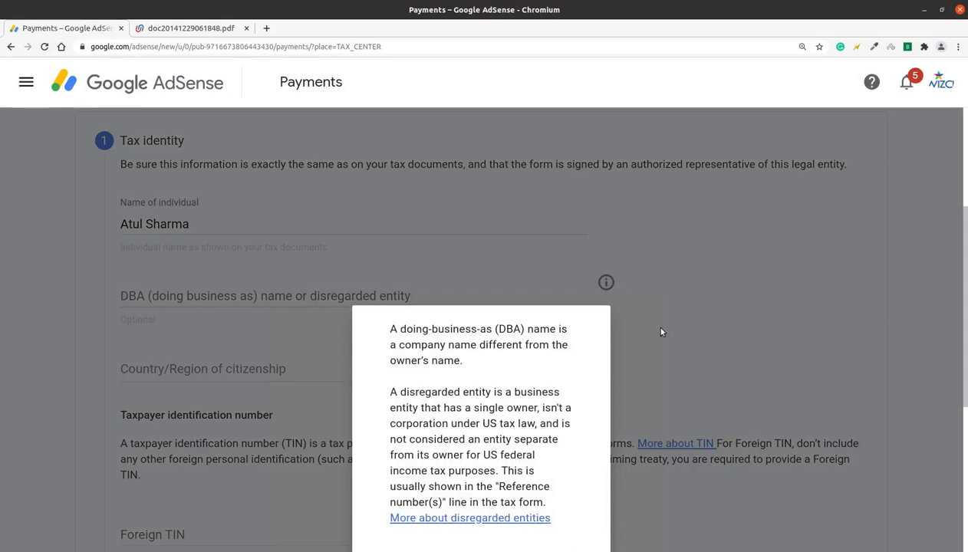
pyautogui.moveTo(389, 328); pyautogui.dragTo(471, 372)
pyautogui.click(625, 328)
pyautogui.scroll(-3, 537, 307)
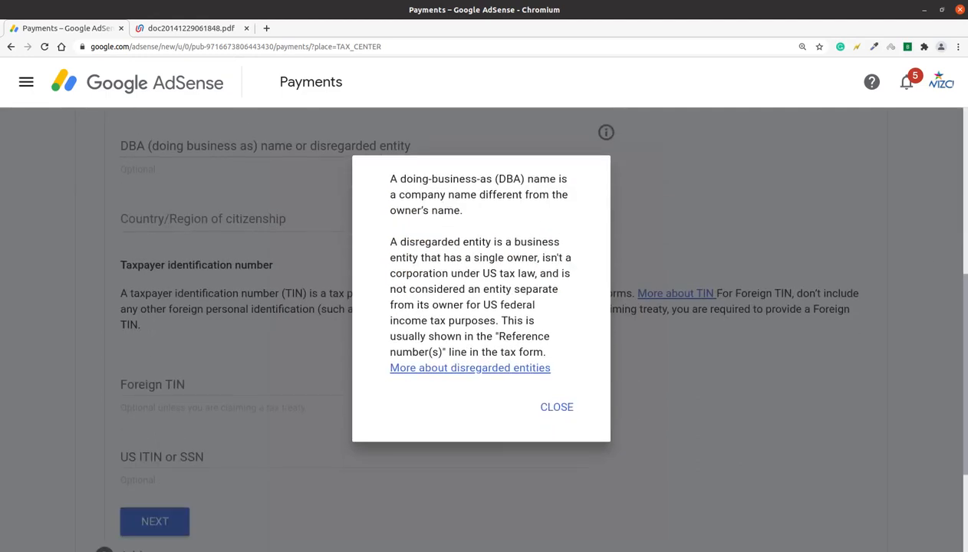
pyautogui.click(559, 408)
pyautogui.scroll(2, 492, 321)
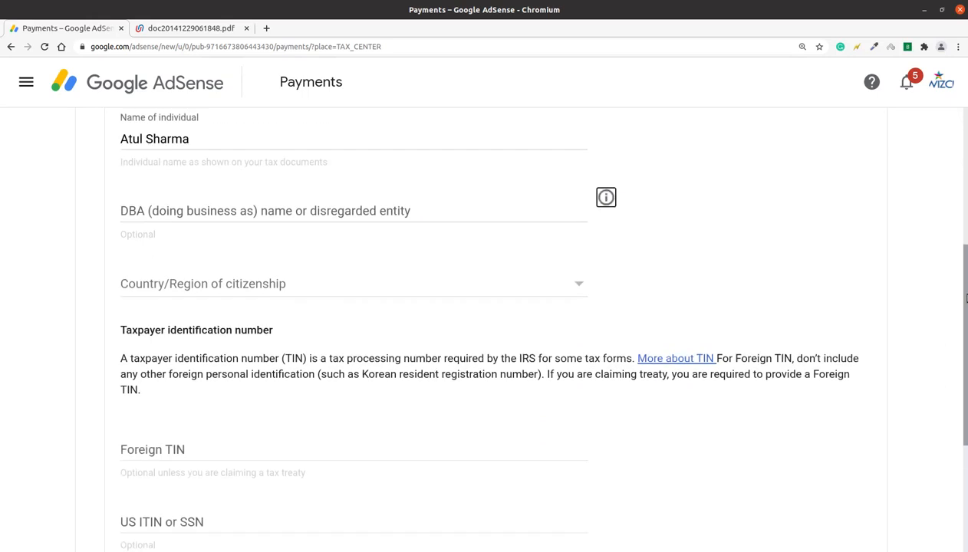
# Set India as the Country/Region of citizenship
pyautogui.click(452, 322)
pyautogui.write('in')
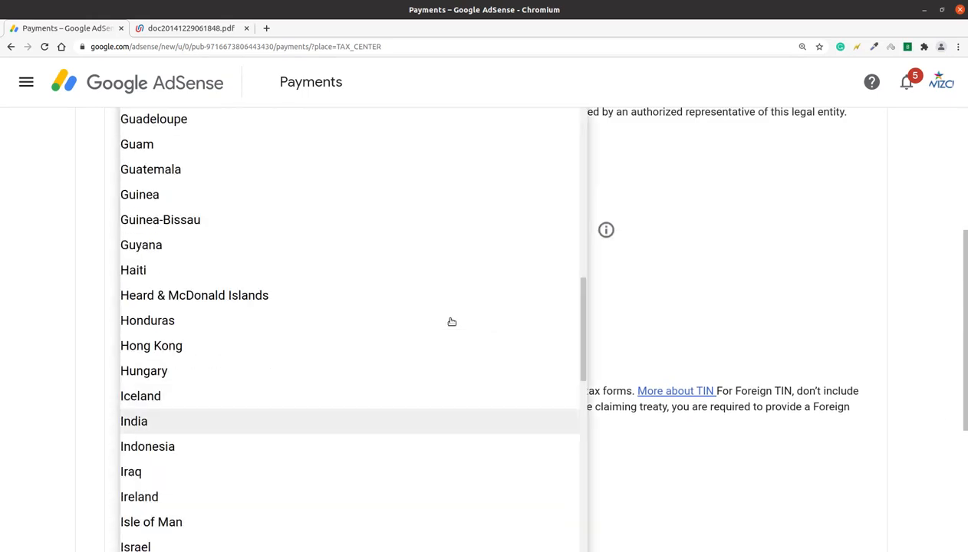
pyautogui.press('Return')
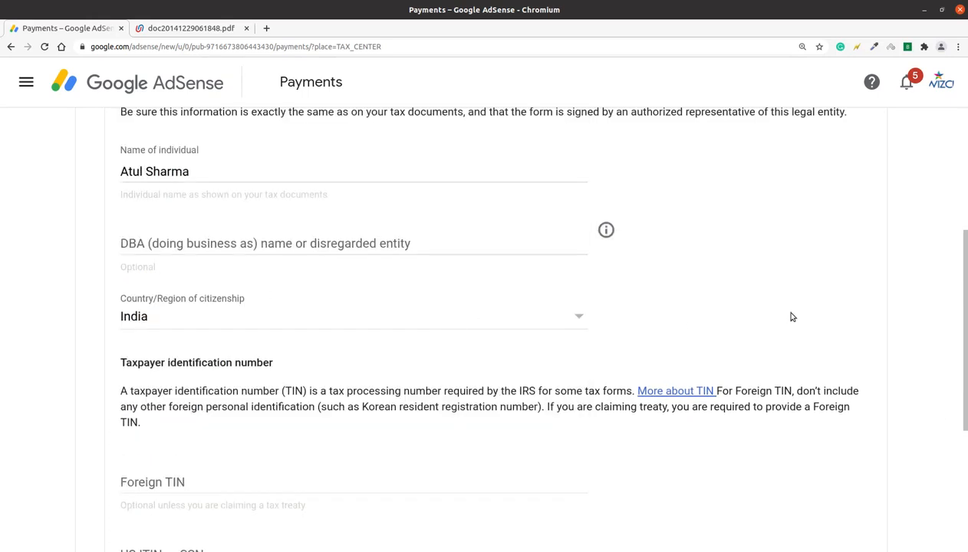
pyautogui.scroll(-4, 532, 370)
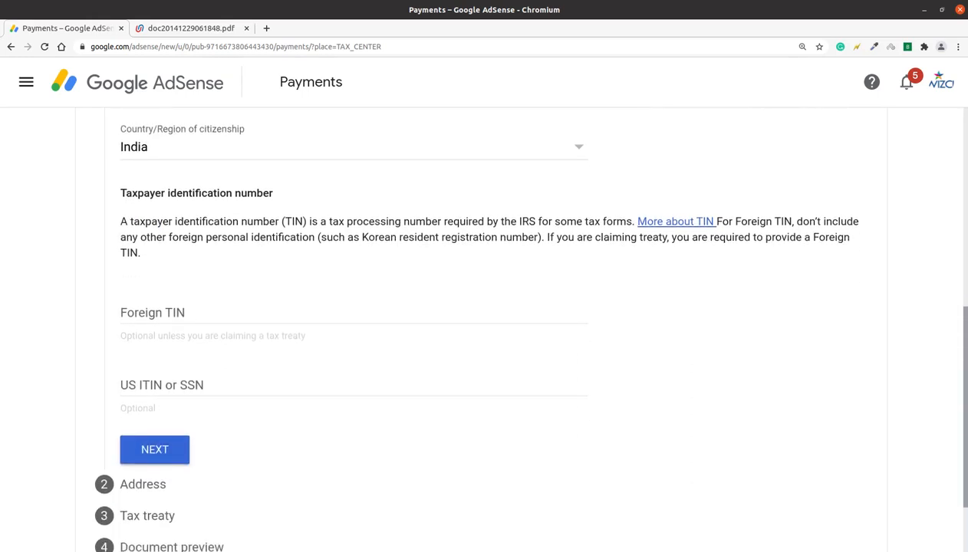
pyautogui.click(141, 314)
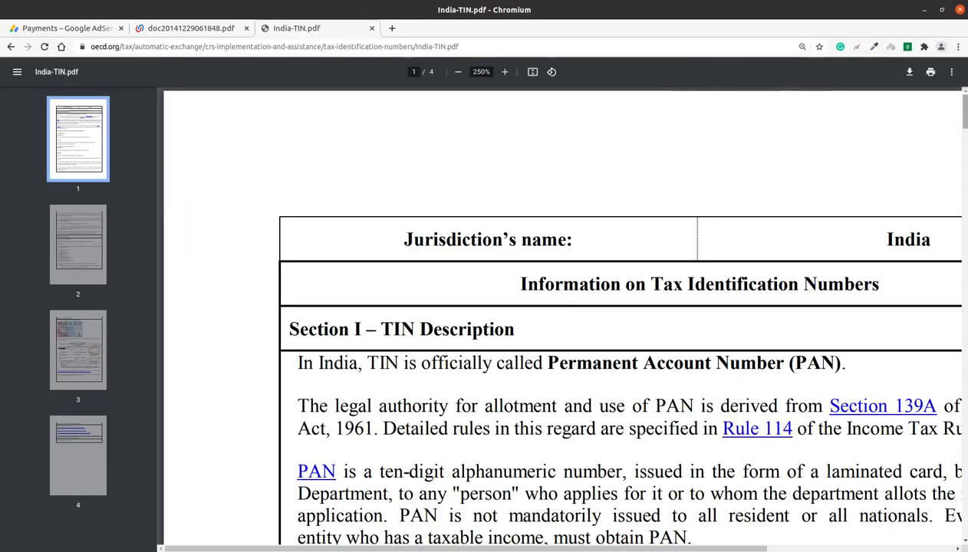
# Confirm in India-TIN.pdf that India's TIN is the PAN, then enter the PAN as Foreign TIN
pyautogui.scroll(-3, 557, 315)
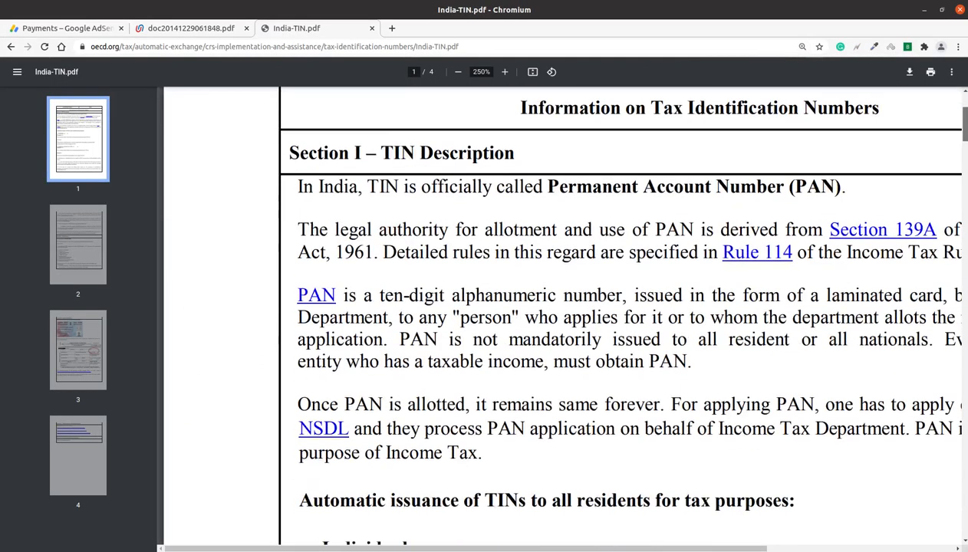
pyautogui.scroll(2, 797, 198)
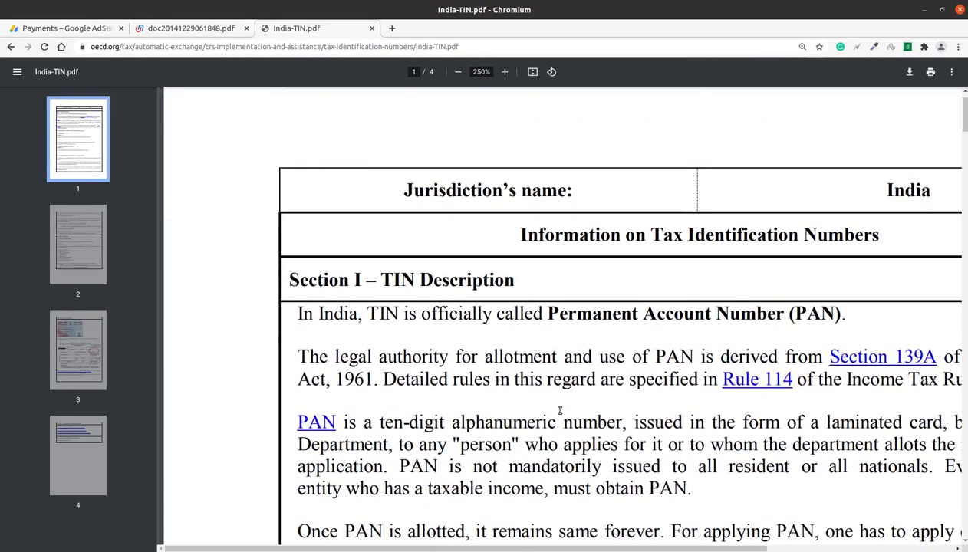
pyautogui.hscroll(3, 500, 509)
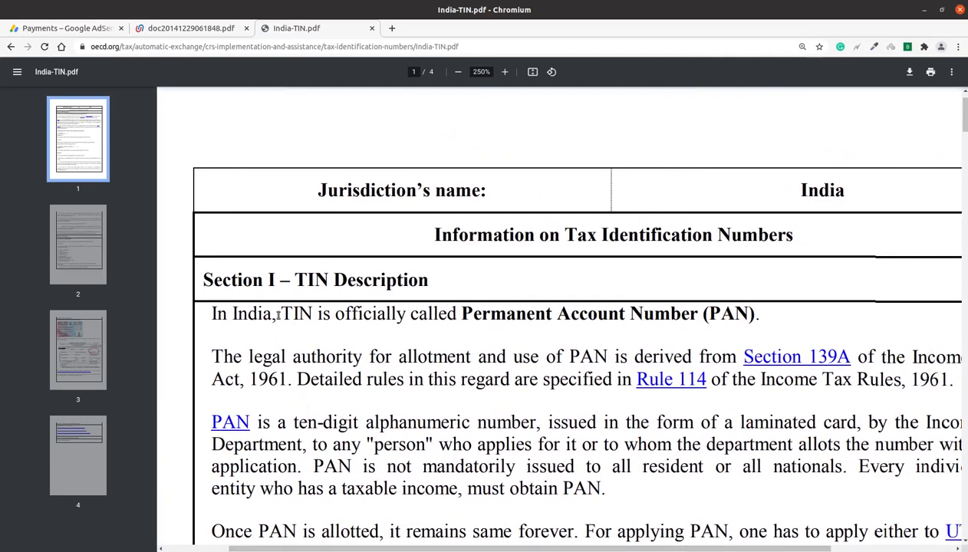
pyautogui.moveTo(279, 314); pyautogui.dragTo(767, 306)
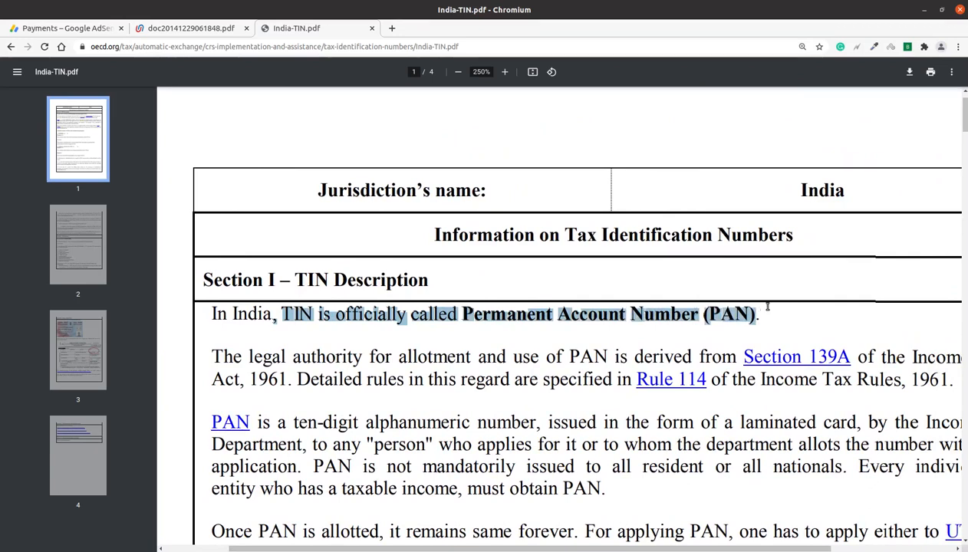
pyautogui.click(76, 28)
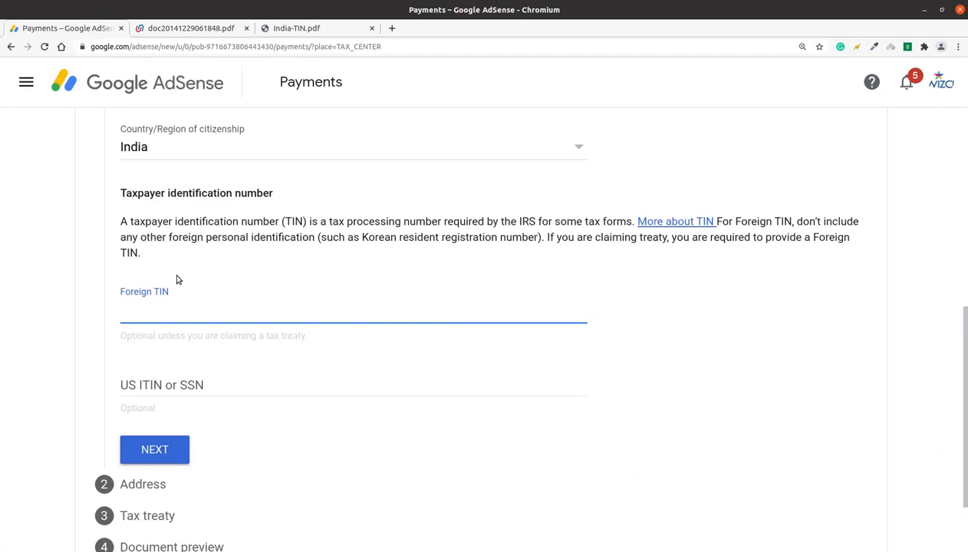
pyautogui.scroll(-2, 483, 330)
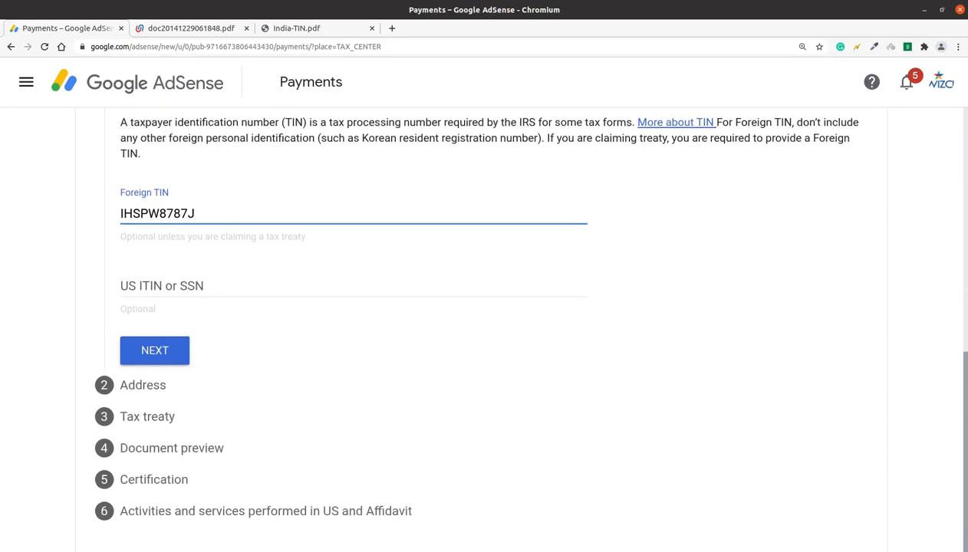
# Fill in Address line 1 and Address line 2 of the residence address
pyautogui.click(154, 351)
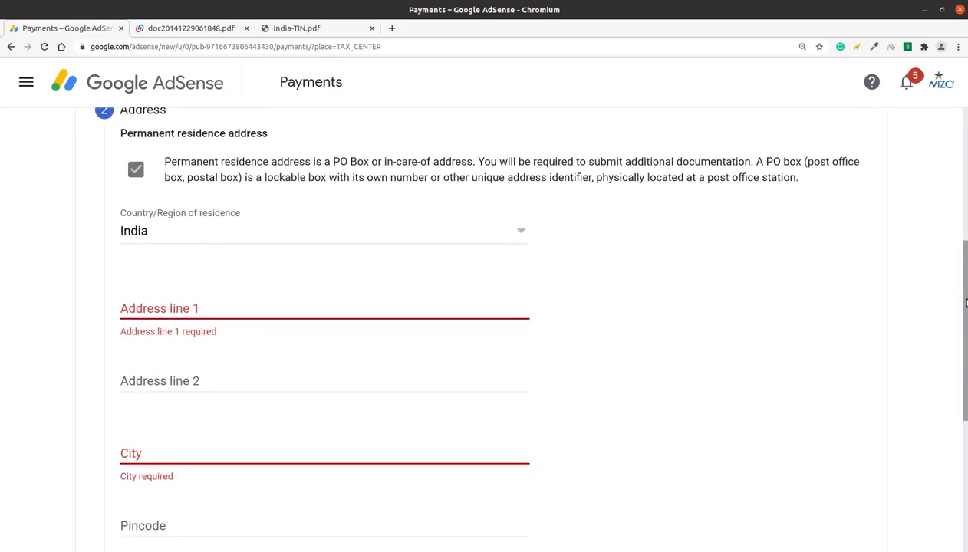
pyautogui.click(411, 308)
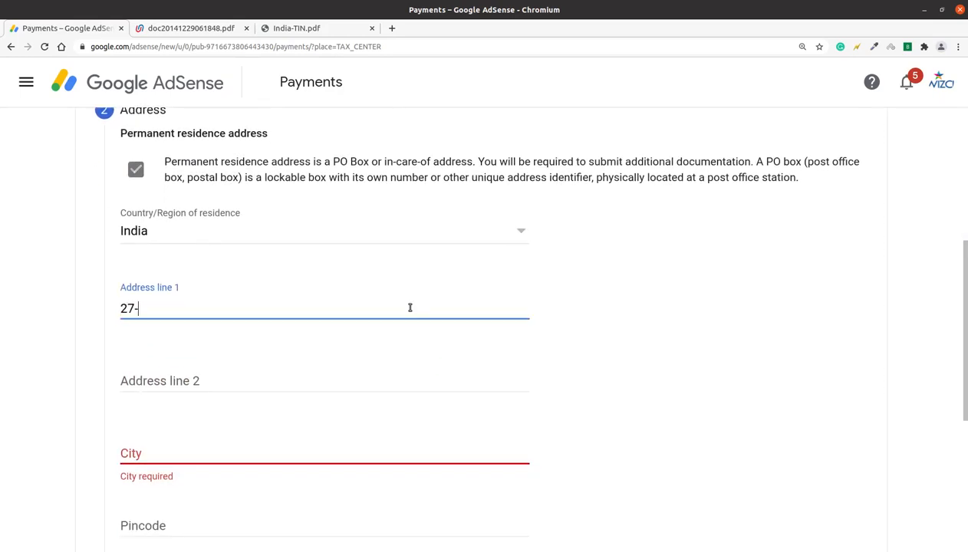
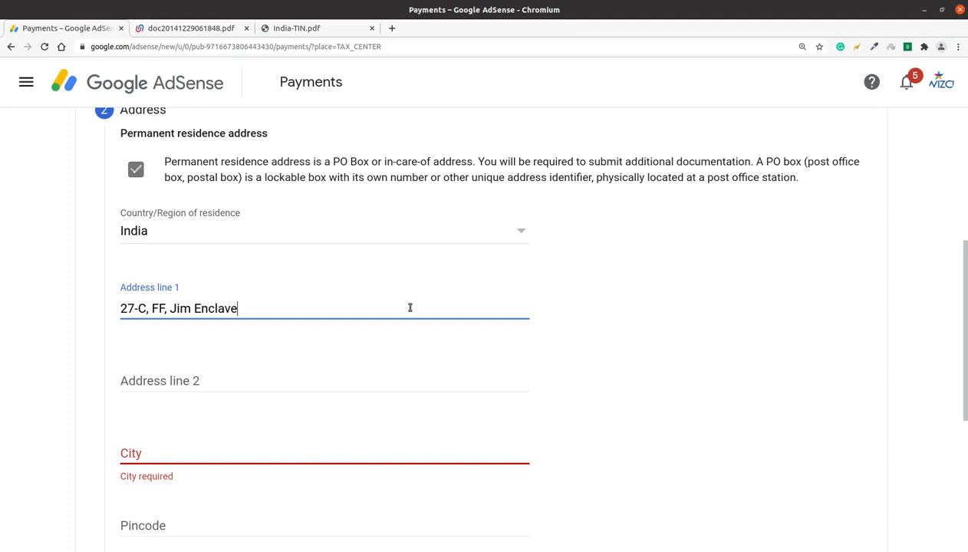
pyautogui.click(348, 373)
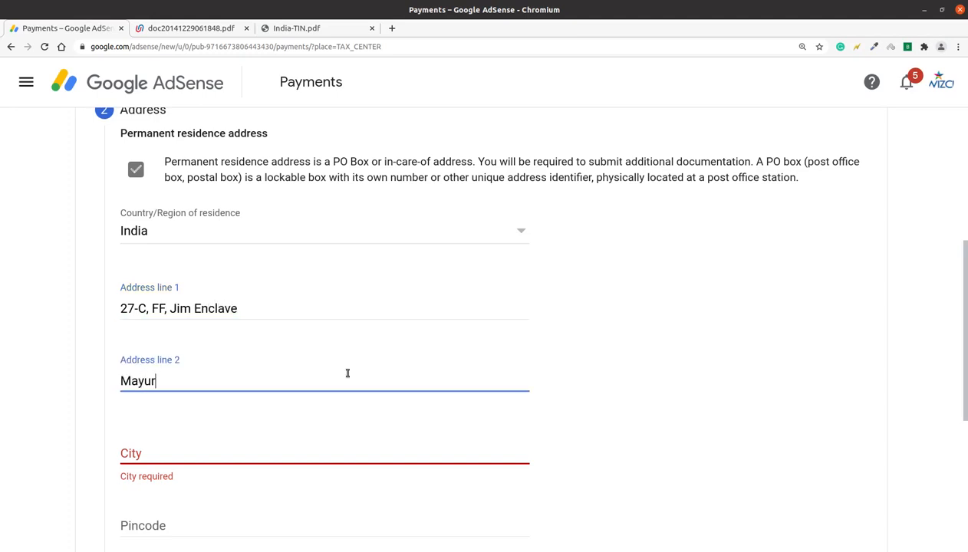
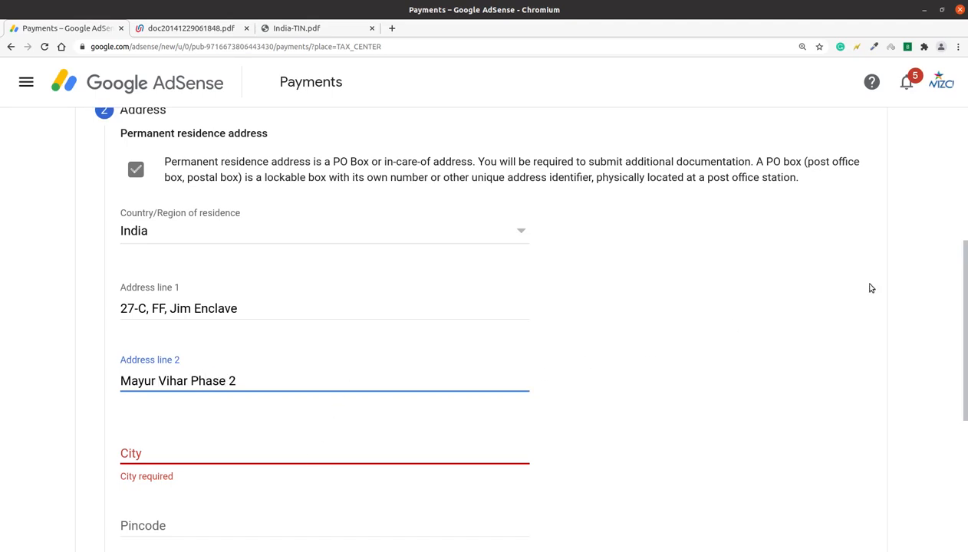
# Enter the city and pincode, pick the state, and continue to the tax treaty step
pyautogui.scroll(-2, 470, 353)
pyautogui.click(470, 353)
pyautogui.write('Delhi')
pyautogui.press('Tab')
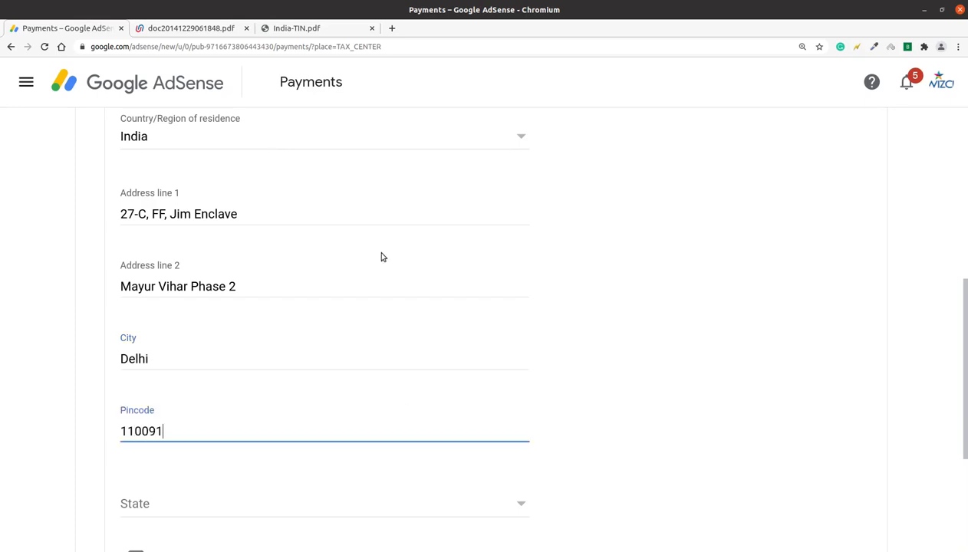
pyautogui.click(328, 509)
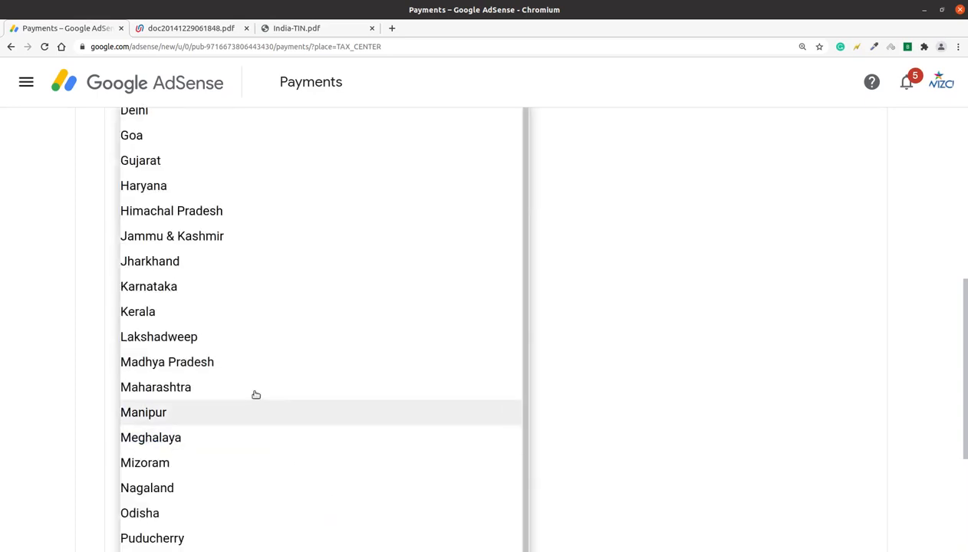
pyautogui.click(194, 115)
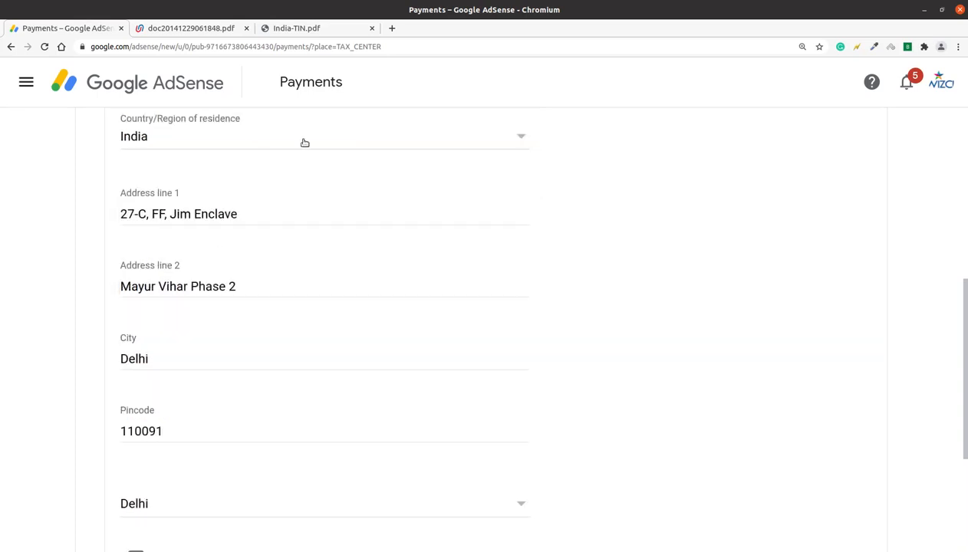
pyautogui.moveTo(965, 316); pyautogui.dragTo(960, 389)
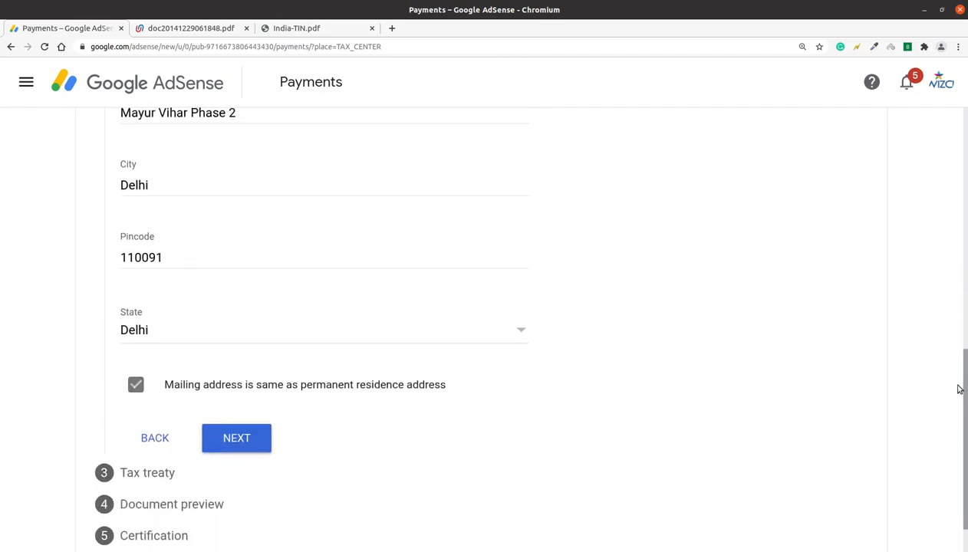
pyautogui.click(253, 449)
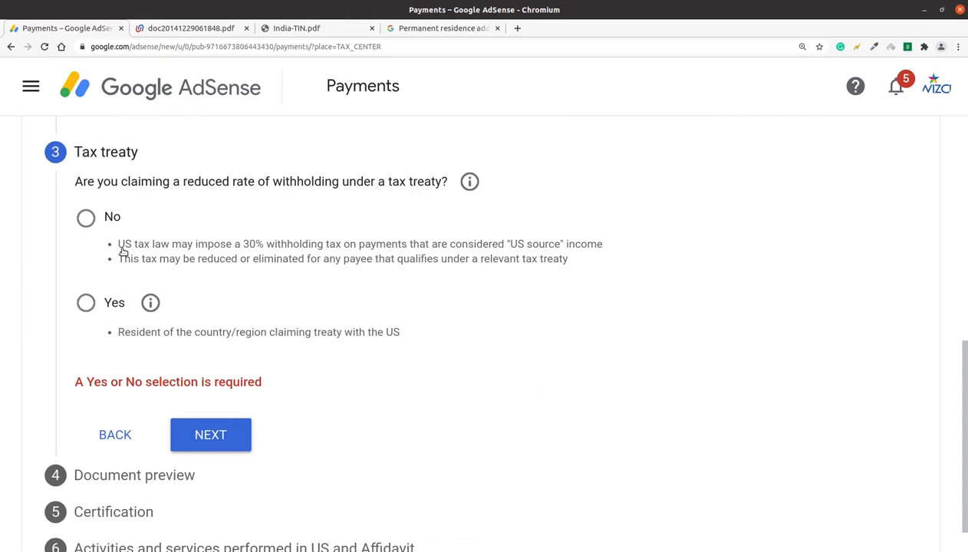
# Claim a reduced treaty rate as a resident of India
pyautogui.click(85, 307)
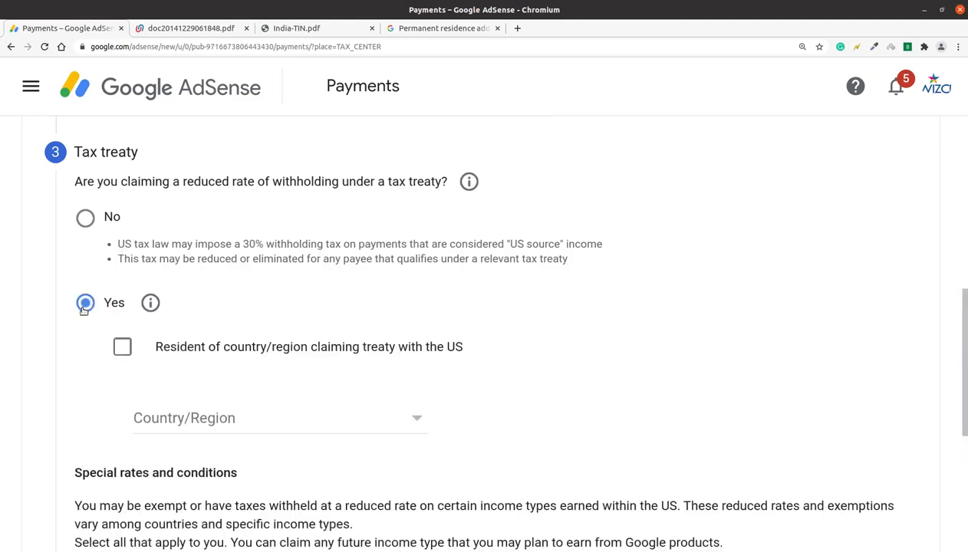
pyautogui.click(123, 349)
pyautogui.click(204, 414)
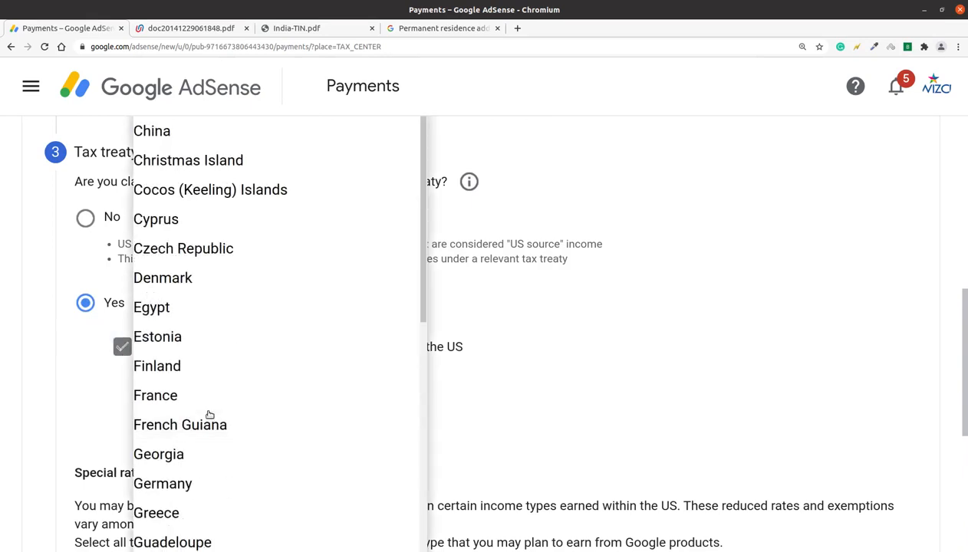
pyautogui.click(402, 327)
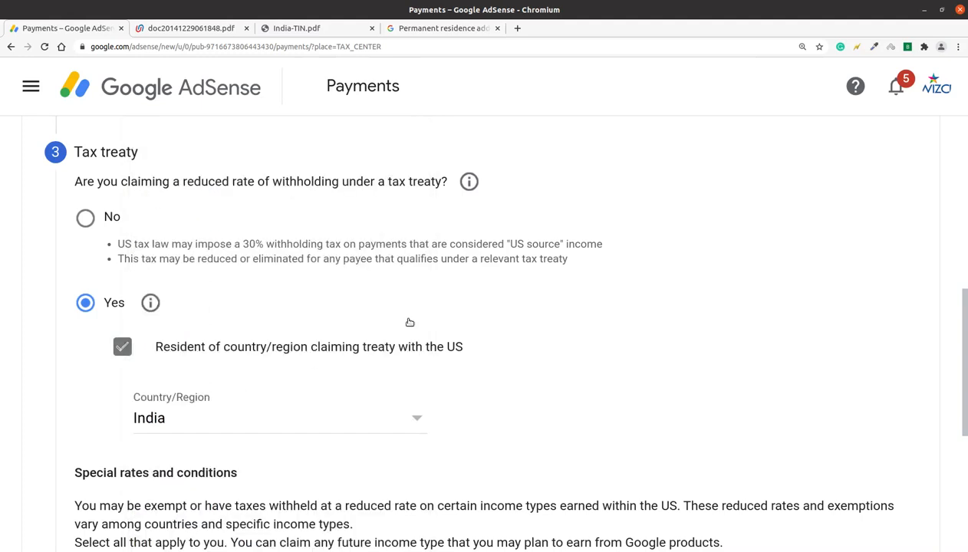
pyautogui.scroll(-3, 499, 329)
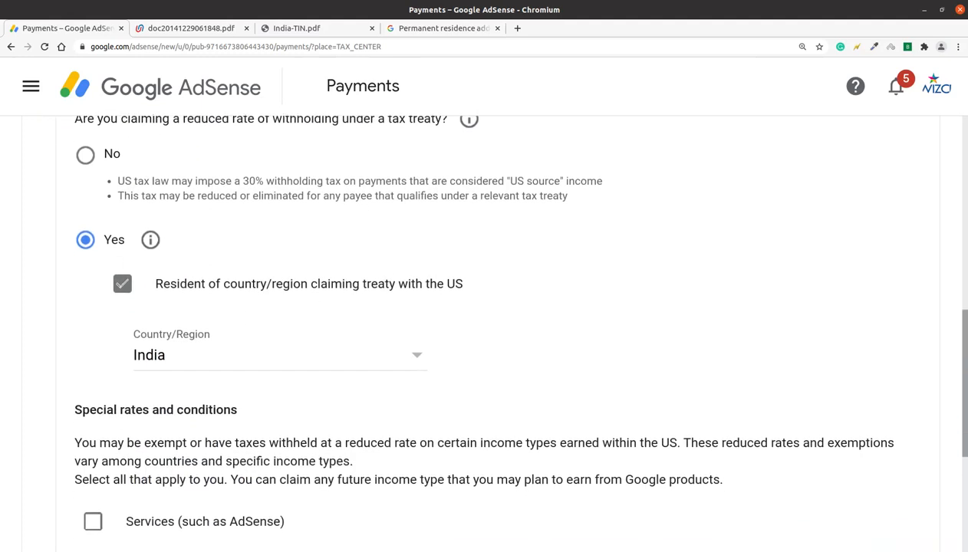
pyautogui.scroll(-5, 498, 330)
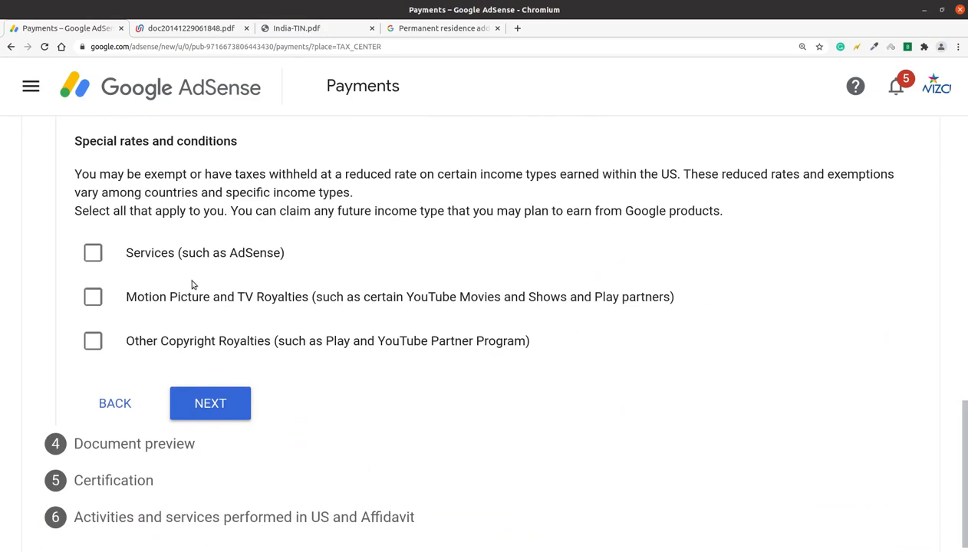
# Claim Services income under Article 7 paragraph 1 at 0%, confirming the treaty terms are met
pyautogui.click(105, 257)
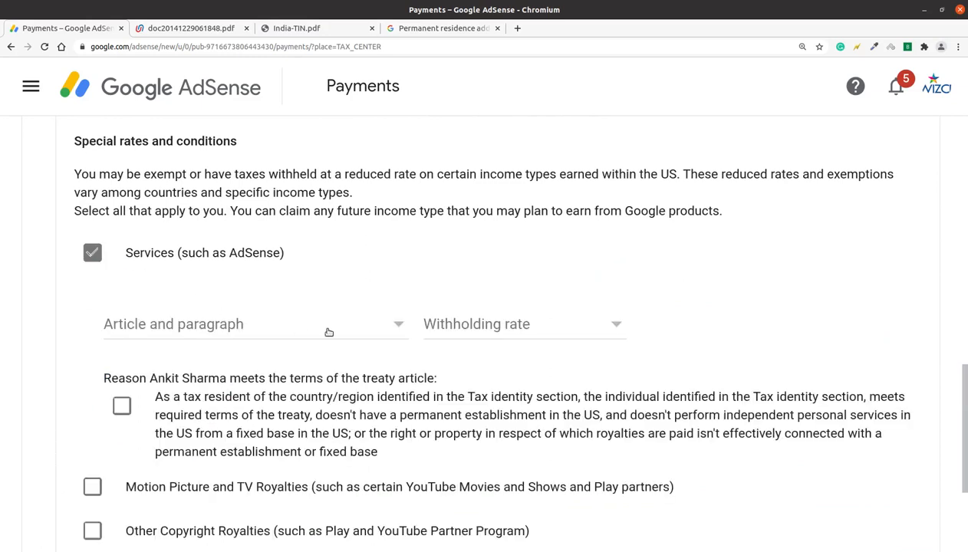
pyautogui.click(324, 328)
pyautogui.click(319, 360)
pyautogui.click(443, 337)
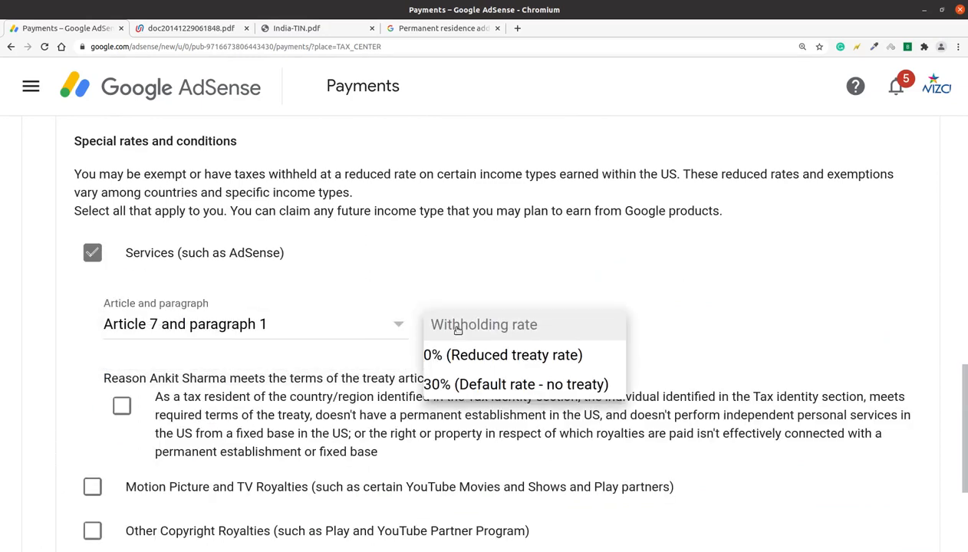
pyautogui.click(458, 355)
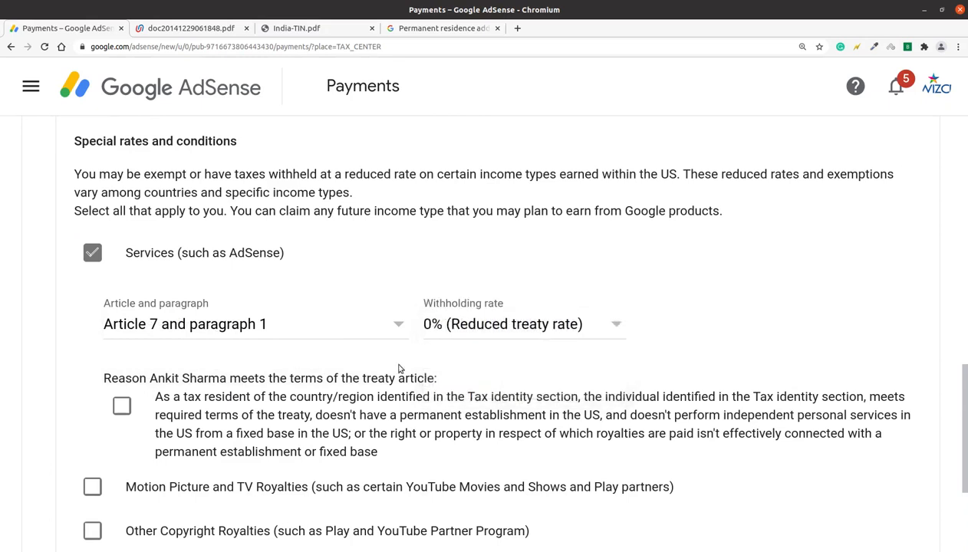
pyautogui.scroll(-3, 491, 338)
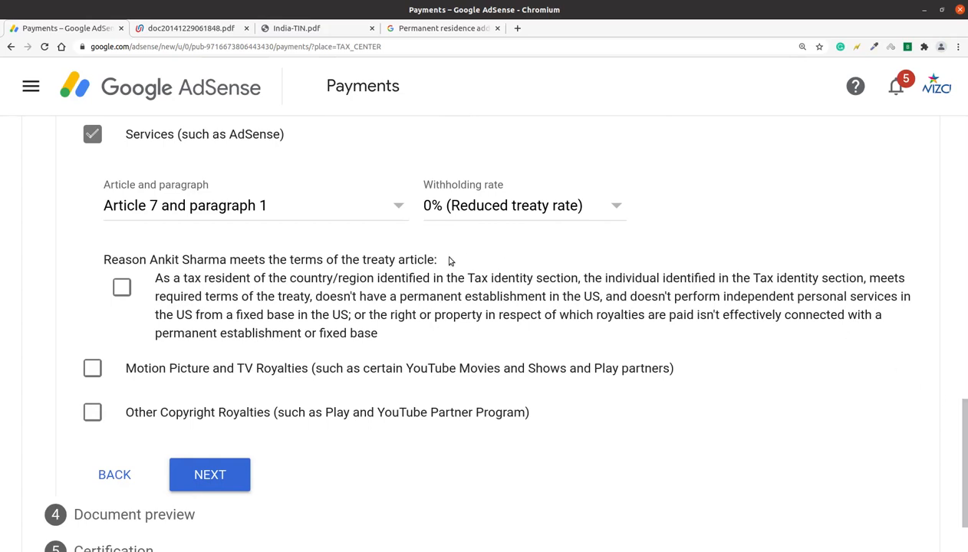
pyautogui.click(122, 289)
# Claim Motion Picture and TV Royalties under Article 12 paragraph 2A II at 15%, confirming terms
pyautogui.click(91, 369)
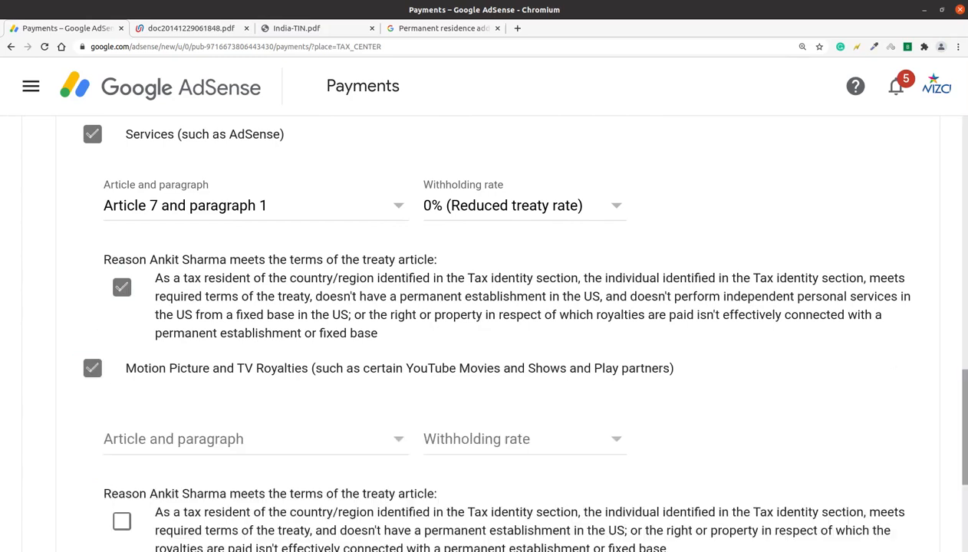
pyautogui.scroll(-3, 886, 407)
pyautogui.click(248, 184)
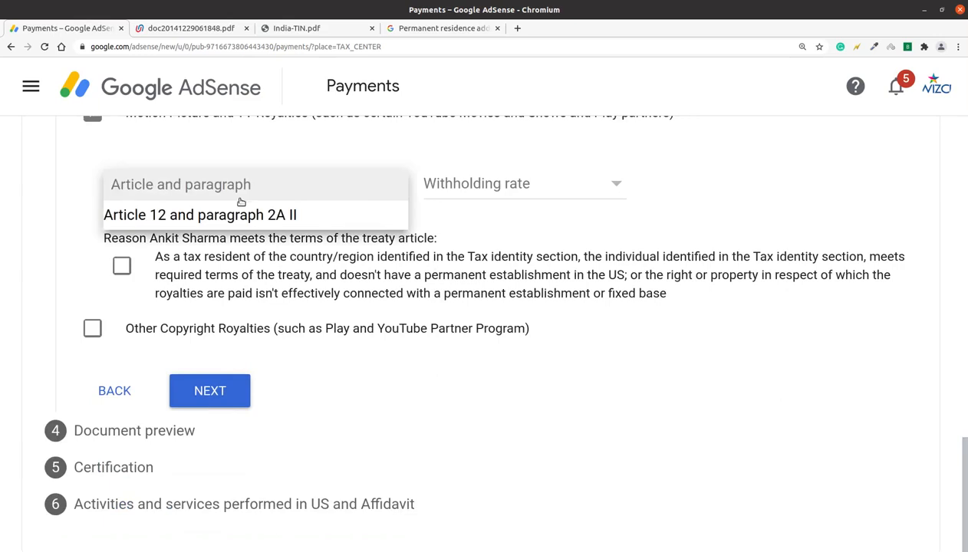
pyautogui.click(244, 213)
pyautogui.click(458, 188)
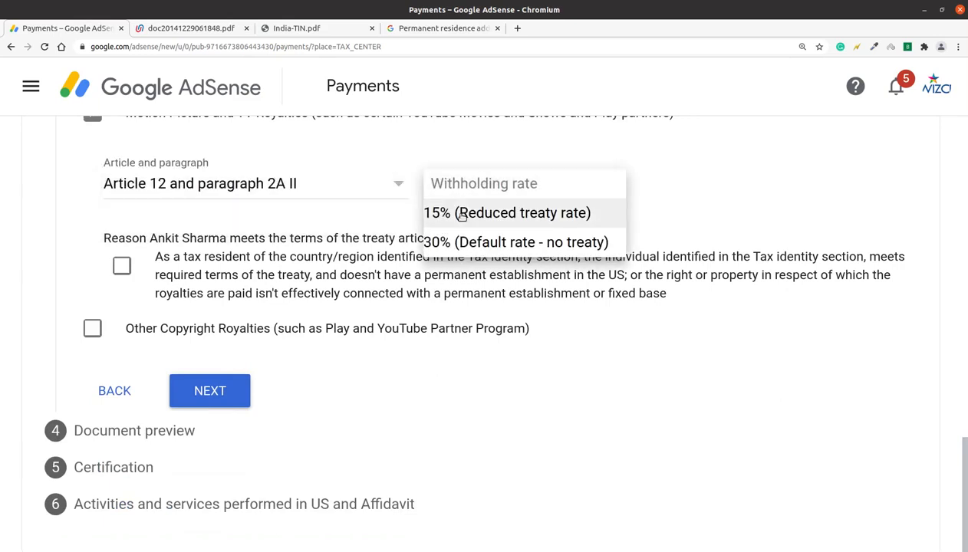
pyautogui.click(462, 216)
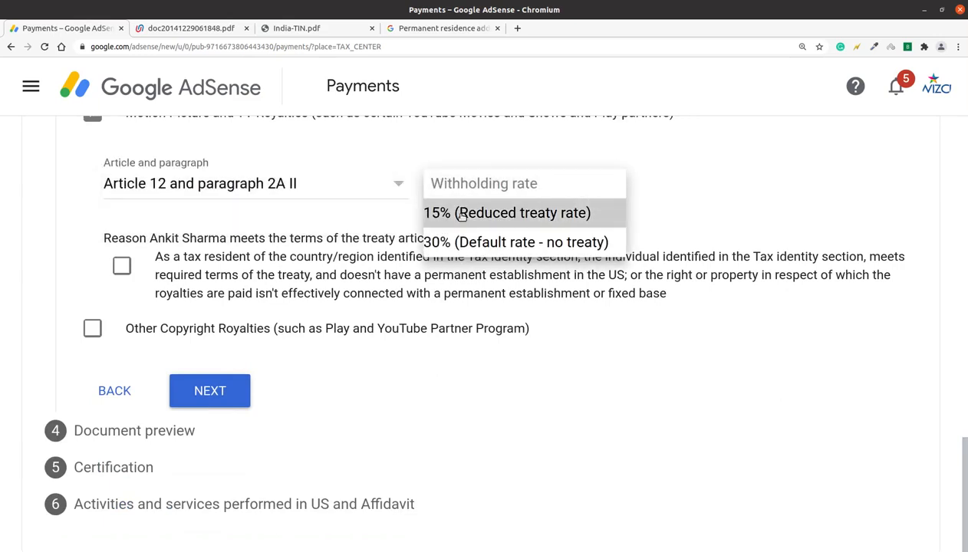
pyautogui.click(118, 275)
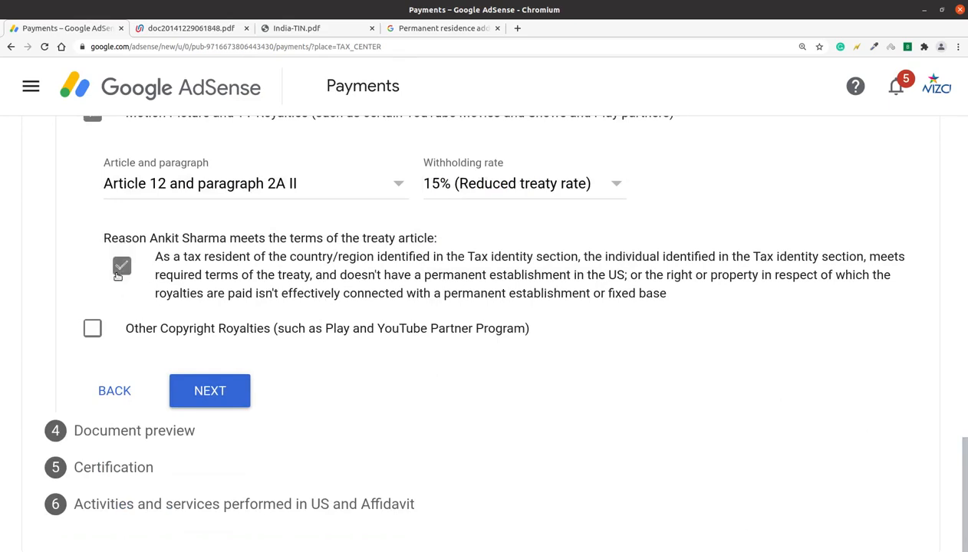
# Claim Other Copyright Royalties under Article 12 paragraph 2A II at 15%, then continue to preview
pyautogui.click(89, 329)
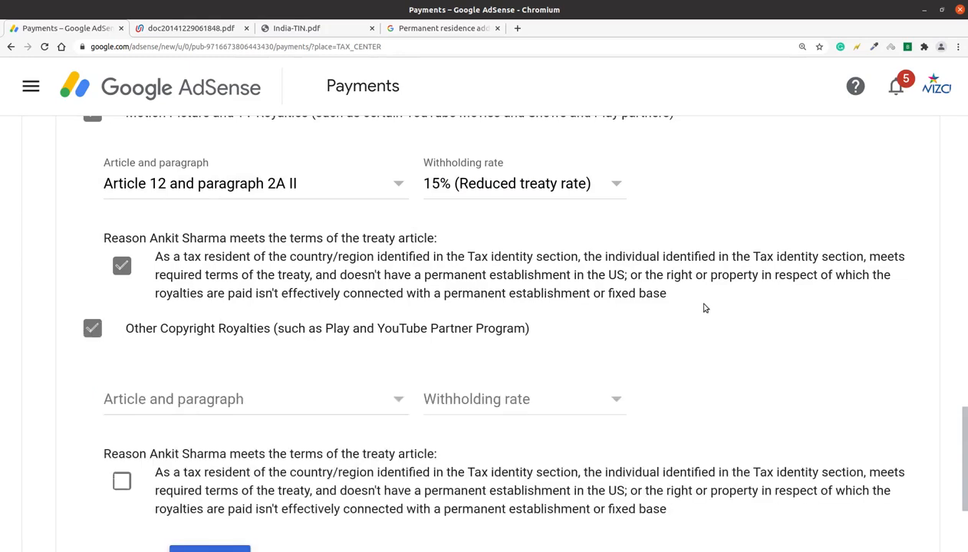
pyautogui.scroll(-1, 705, 308)
pyautogui.scroll(6, 579, 334)
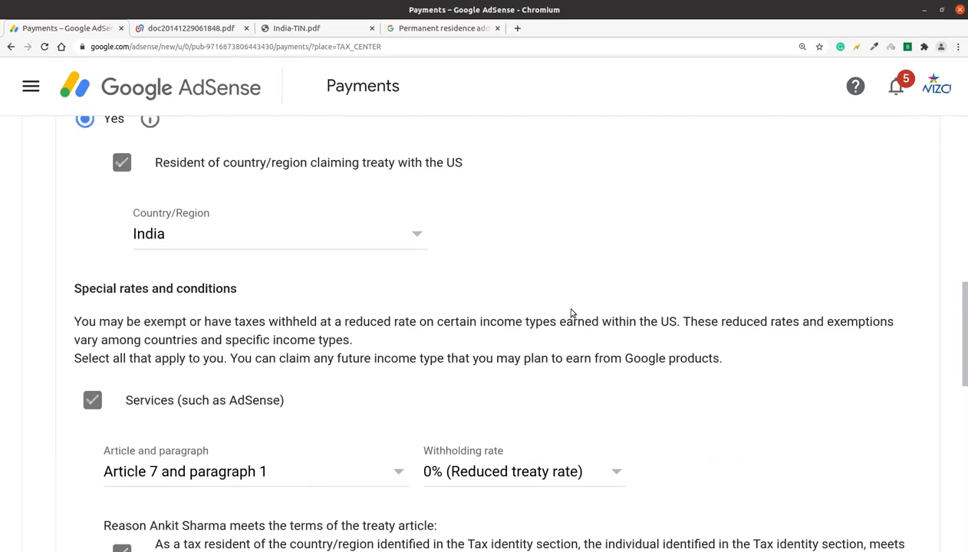
pyautogui.scroll(-9, 583, 315)
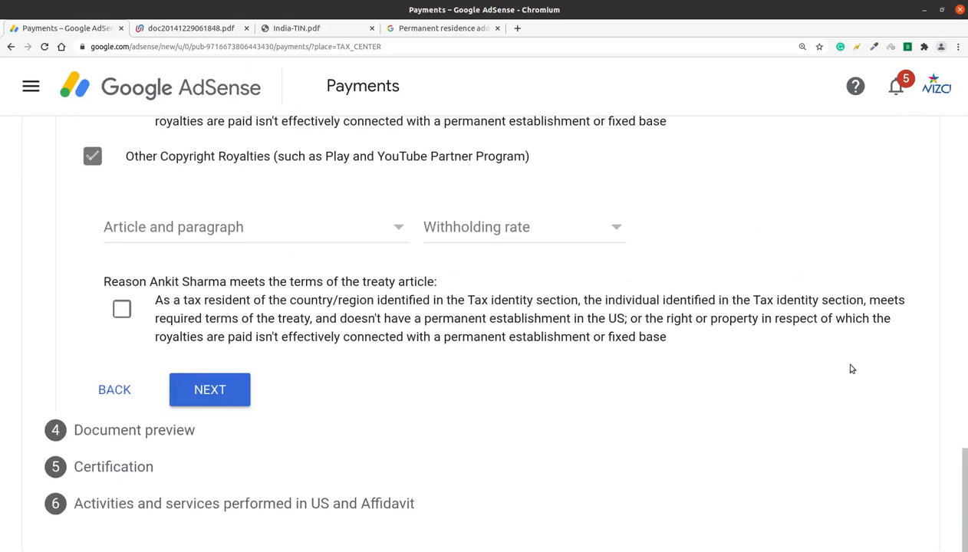
pyautogui.click(369, 238)
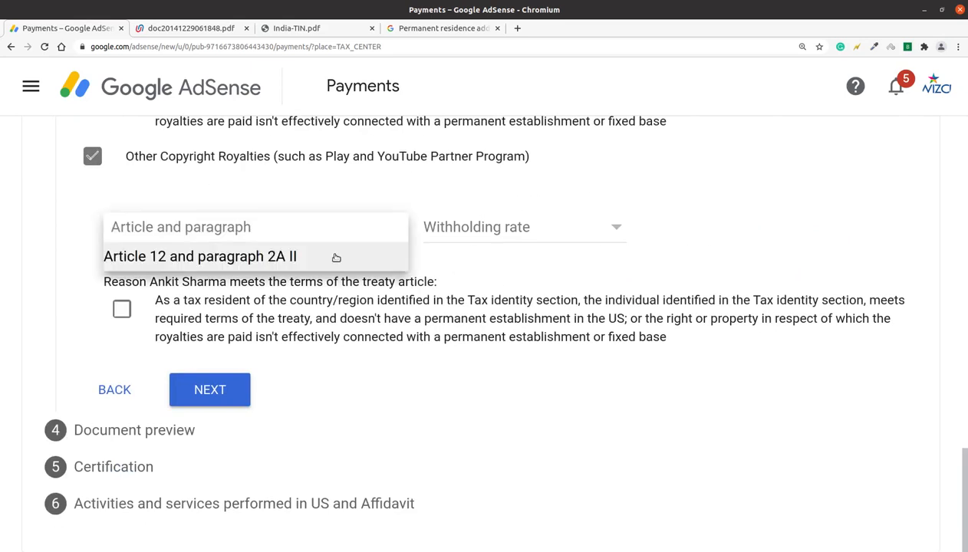
pyautogui.click(336, 257)
pyautogui.click(450, 226)
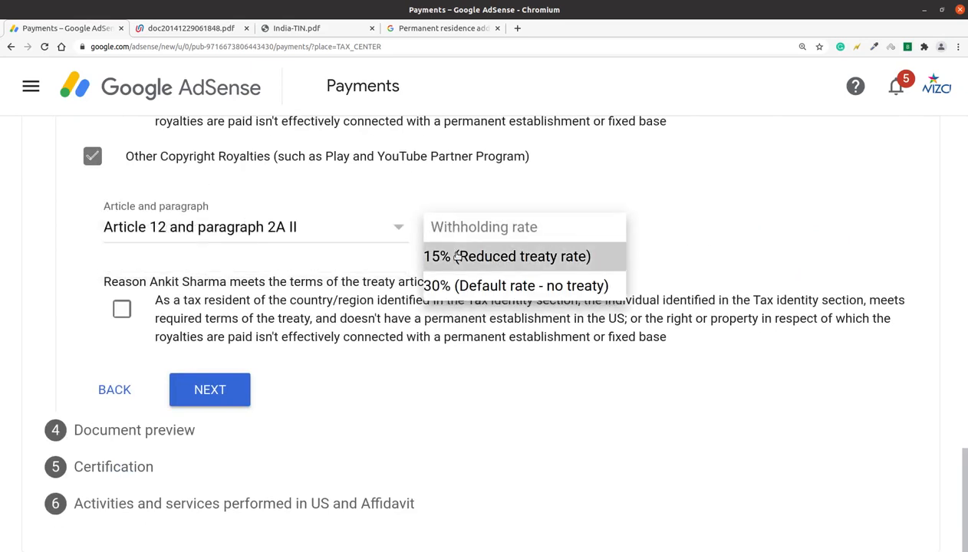
pyautogui.click(457, 257)
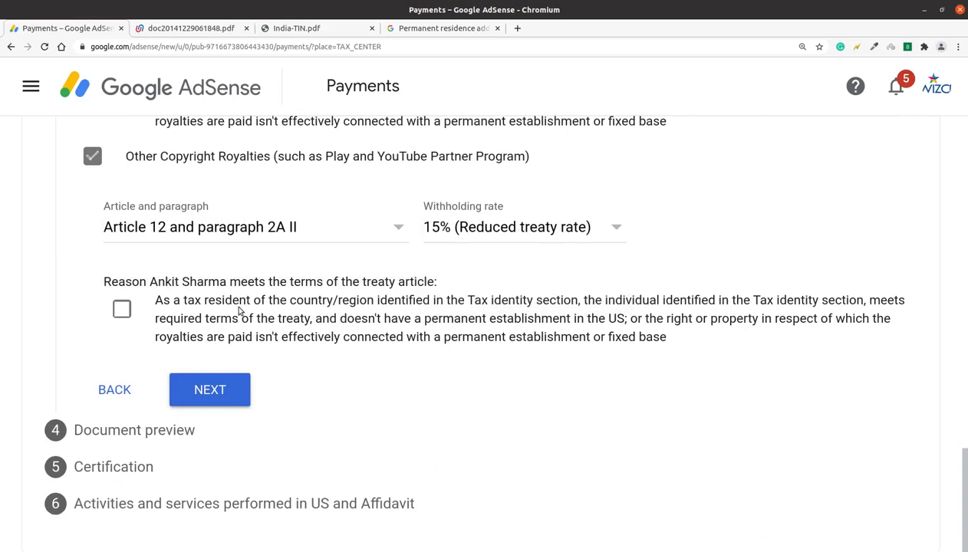
pyautogui.click(122, 309)
pyautogui.click(198, 390)
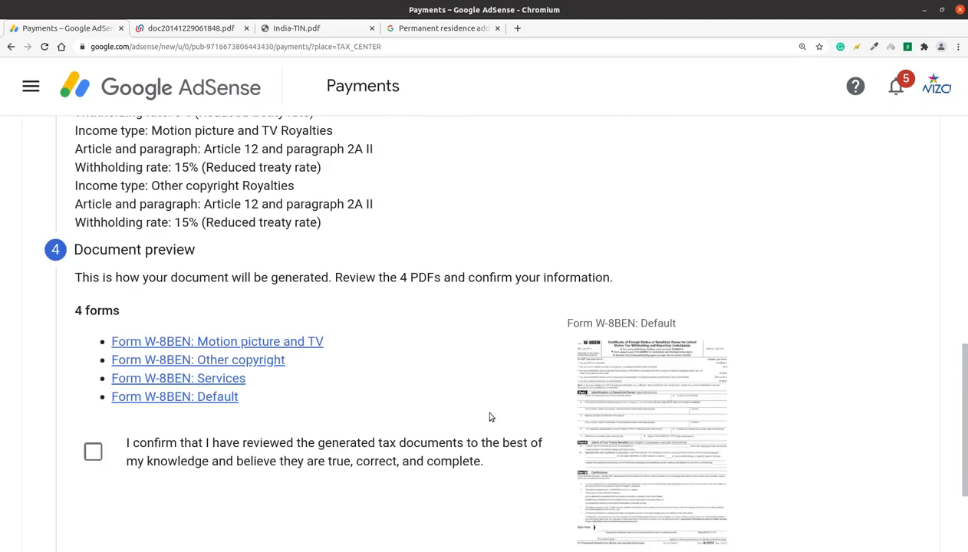
# Review the four generated W-8BEN forms, tick the reviewed confirmation, and continue to Certification
pyautogui.scroll(-4, 951, 414)
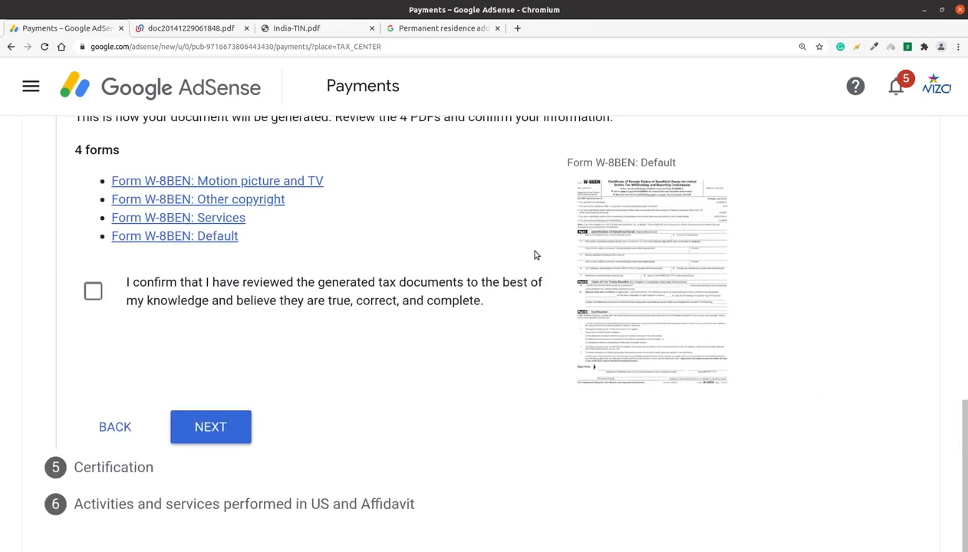
pyautogui.moveTo(527, 144); pyautogui.dragTo(679, 364)
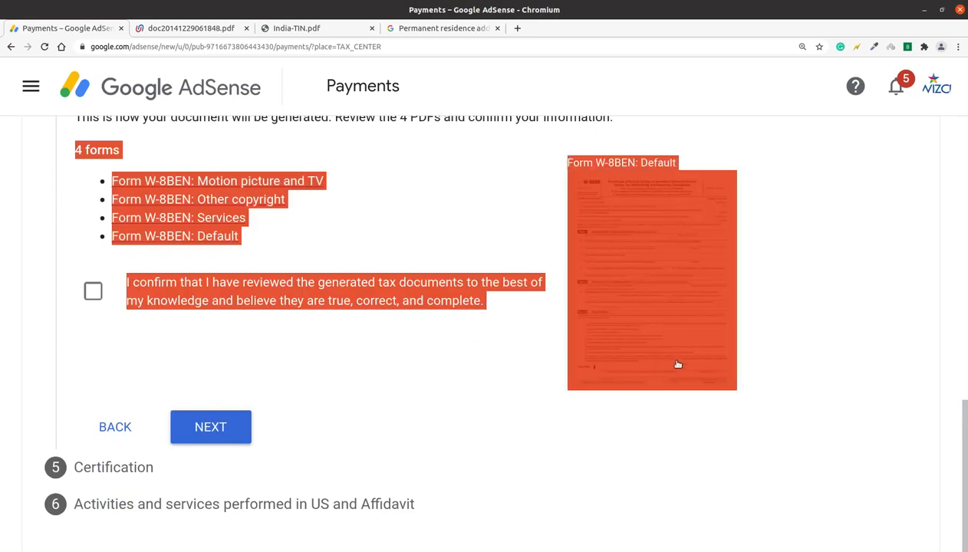
pyautogui.click(782, 330)
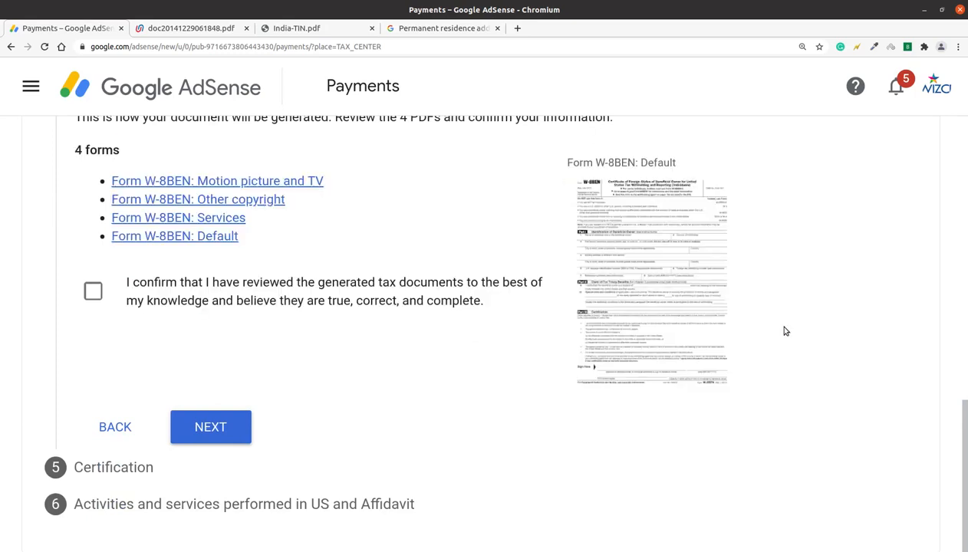
pyautogui.moveTo(630, 285); pyautogui.dragTo(688, 288)
pyautogui.moveTo(619, 157); pyautogui.dragTo(519, 179)
pyautogui.click(518, 178)
pyautogui.click(99, 292)
pyautogui.click(211, 427)
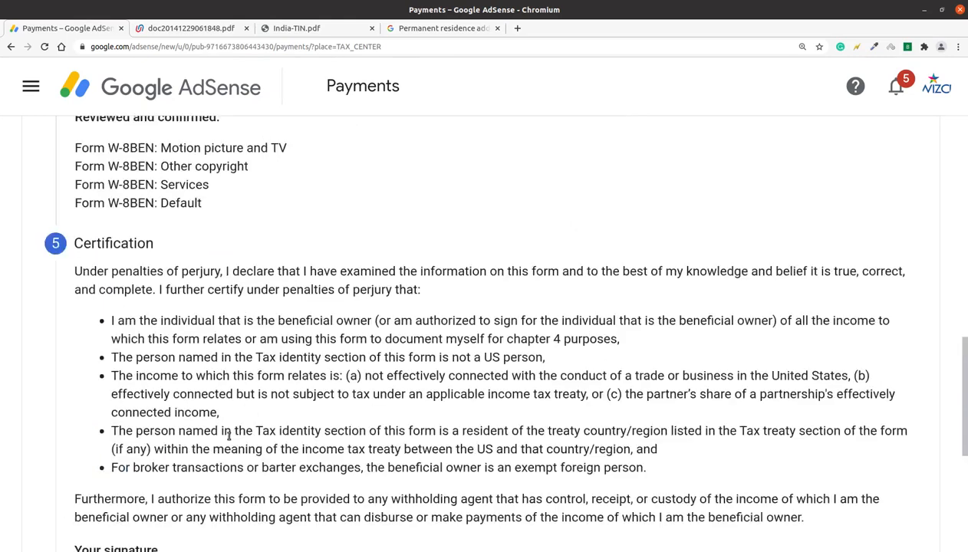
# Sign with the full legal name as the person listed, then answer No to US activities
pyautogui.moveTo(965, 385); pyautogui.dragTo(966, 482)
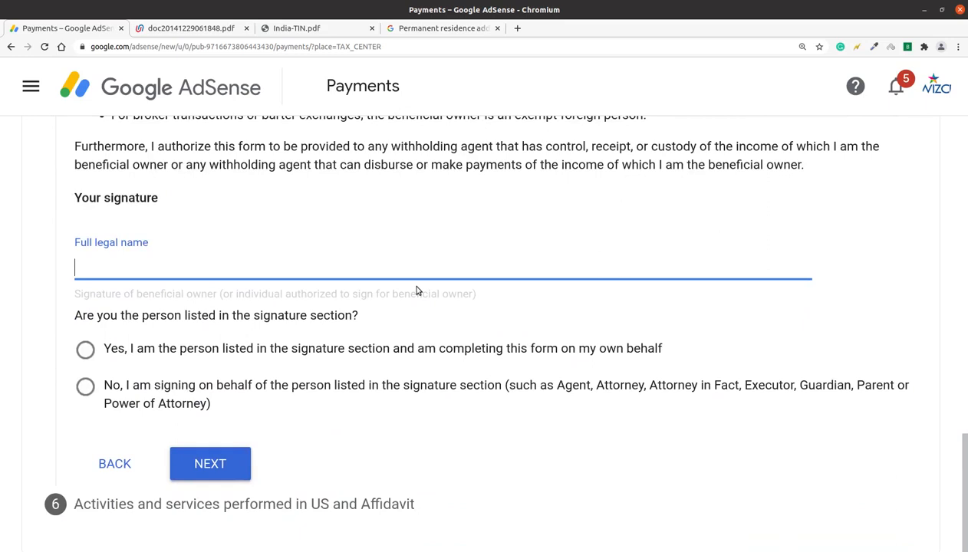
pyautogui.write('a')
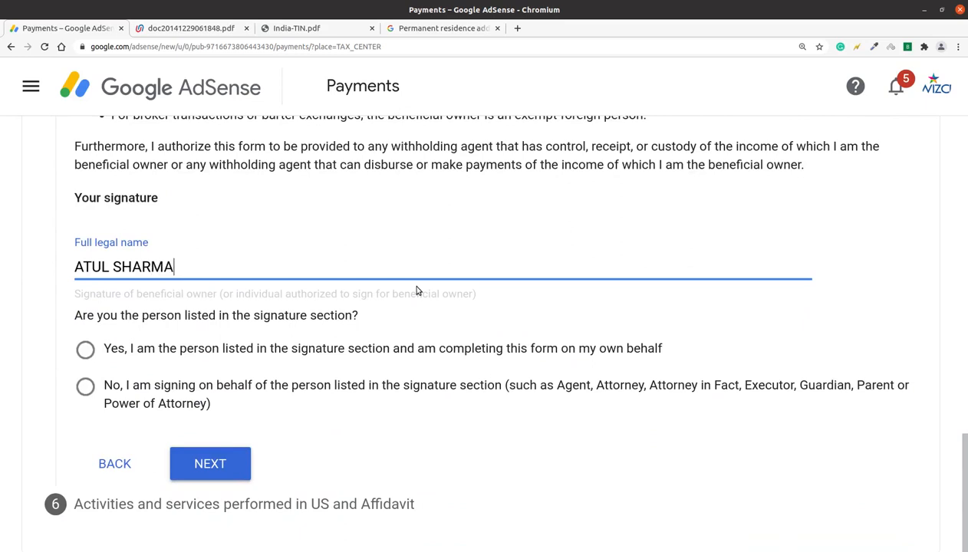
pyautogui.click(85, 351)
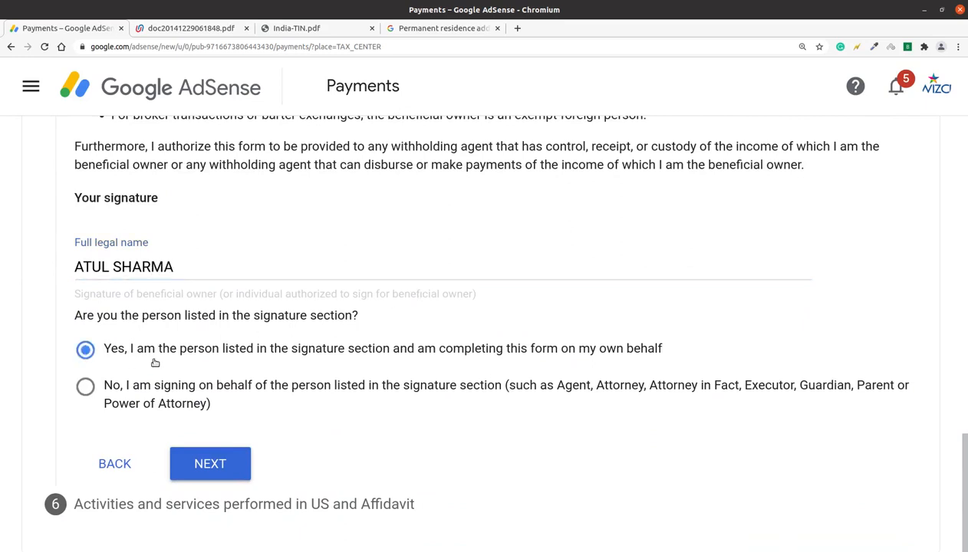
pyautogui.click(207, 468)
pyautogui.click(85, 261)
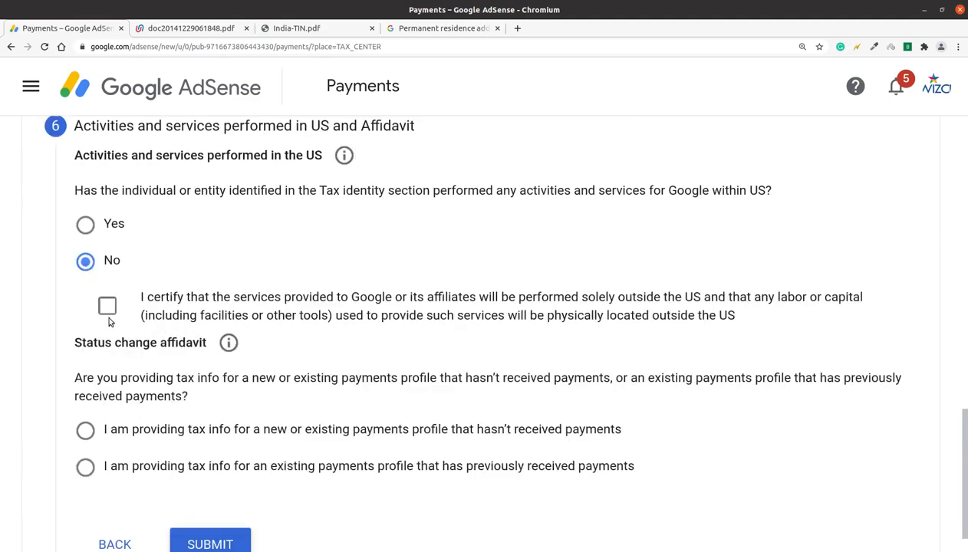
# Certify that the services are performed solely outside the United States
pyautogui.click(106, 309)
pyautogui.moveTo(83, 192); pyautogui.dragTo(776, 197)
pyautogui.click(774, 197)
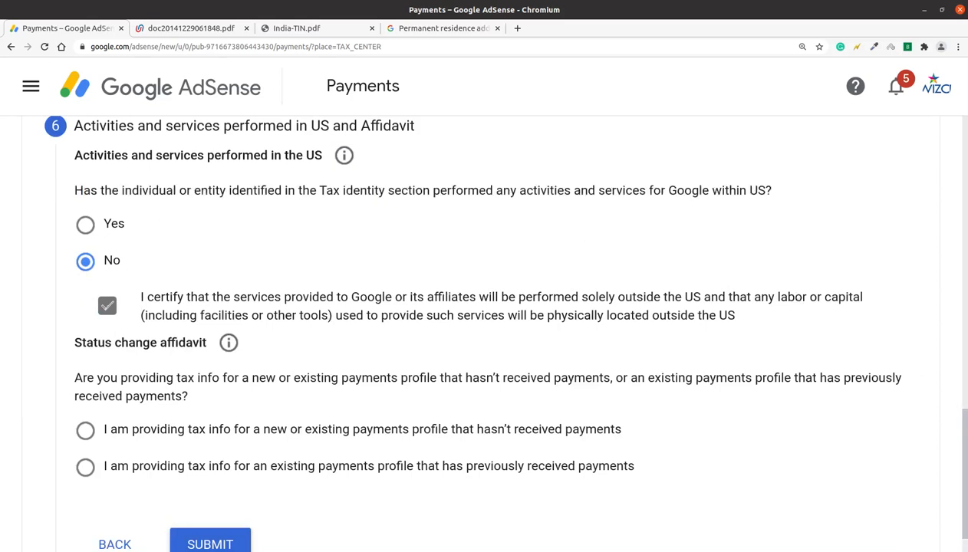
# Declare the existing payments profile has previously received payments, then submit the W-8BEN form
pyautogui.scroll(-1, 913, 366)
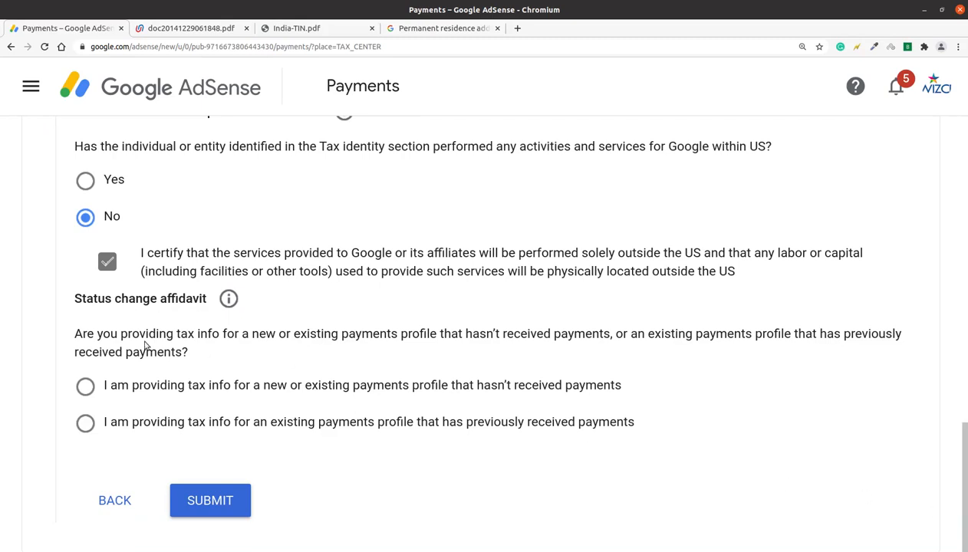
pyautogui.moveTo(74, 338); pyautogui.dragTo(741, 349)
pyautogui.click(503, 422)
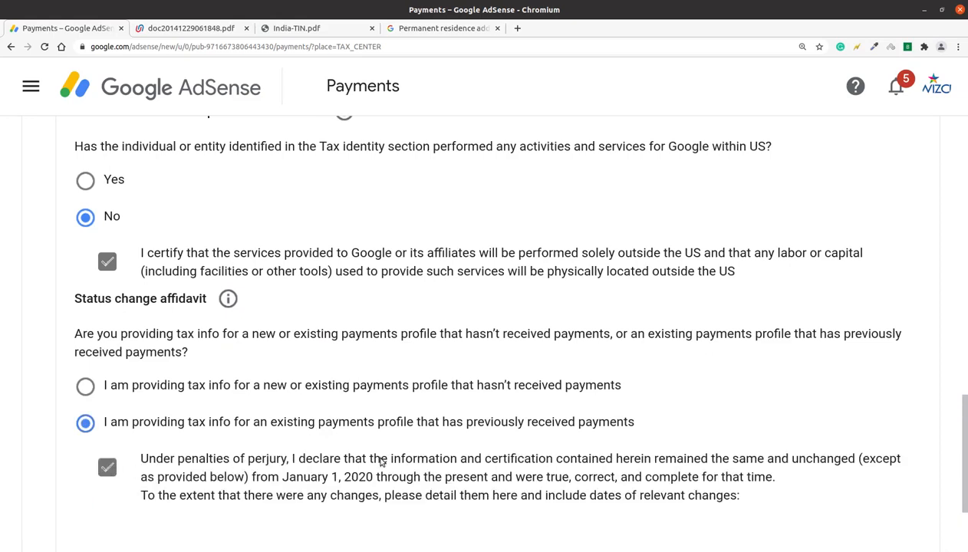
pyautogui.scroll(-2, 687, 464)
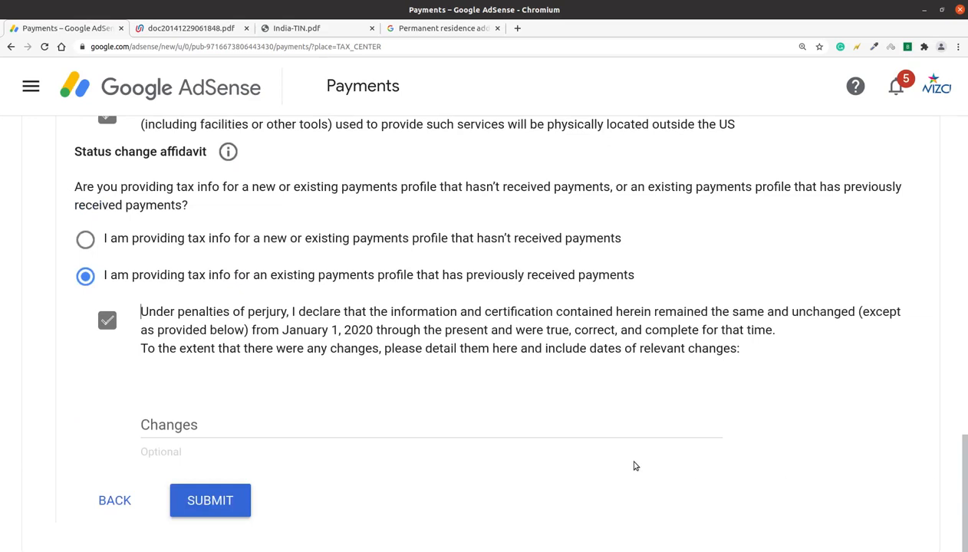
pyautogui.click(214, 502)
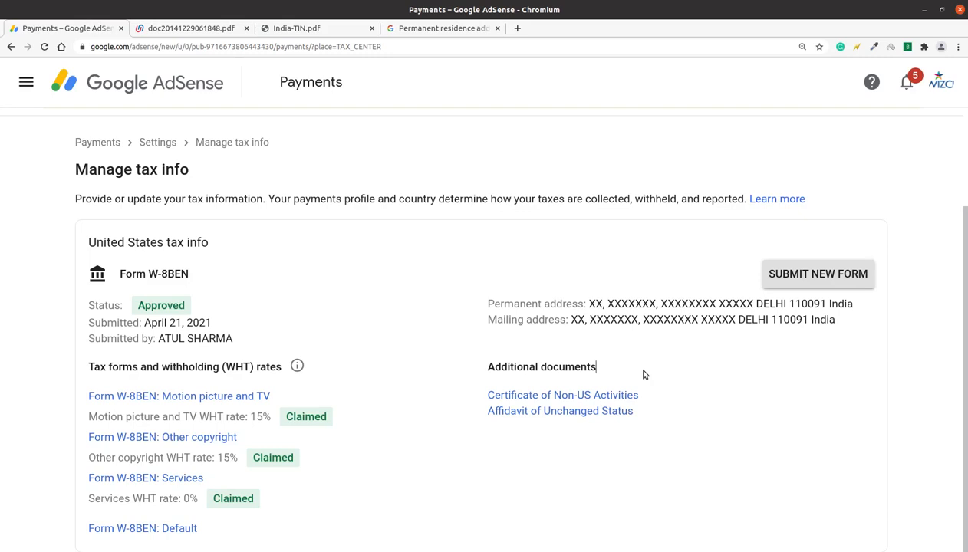
# Review the address lines on the Manage tax info page showing W-8BEN Approved
pyautogui.moveTo(645, 375); pyautogui.dragTo(618, 319)
pyautogui.click(617, 319)
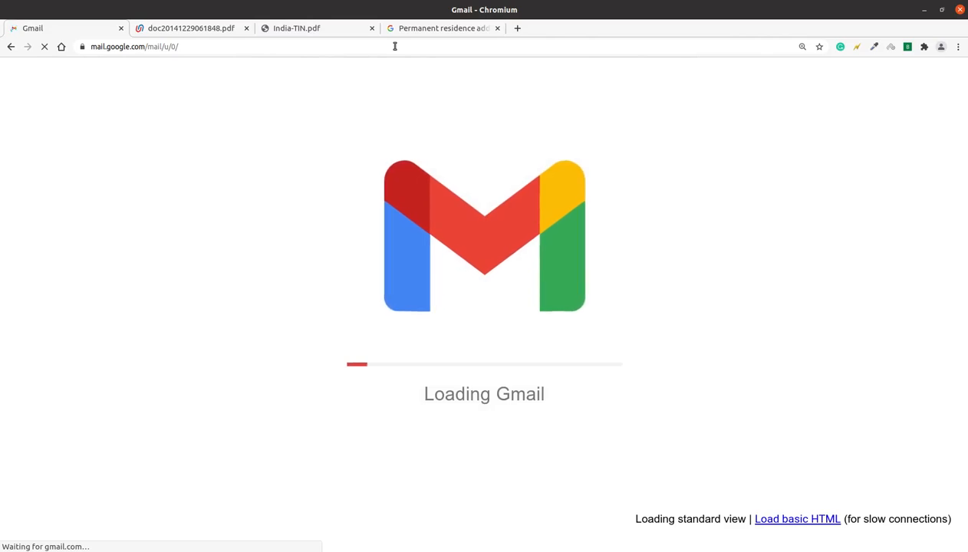
# Check the subject line of the Google Payments 'Your tax information has been approved' email
pyautogui.moveTo(299, 197); pyautogui.dragTo(837, 201)
pyautogui.click(891, 212)
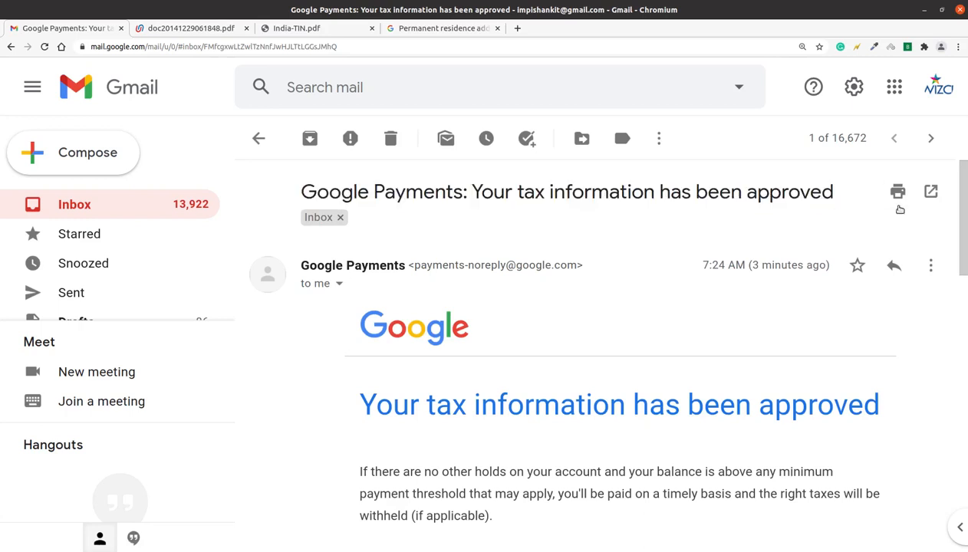